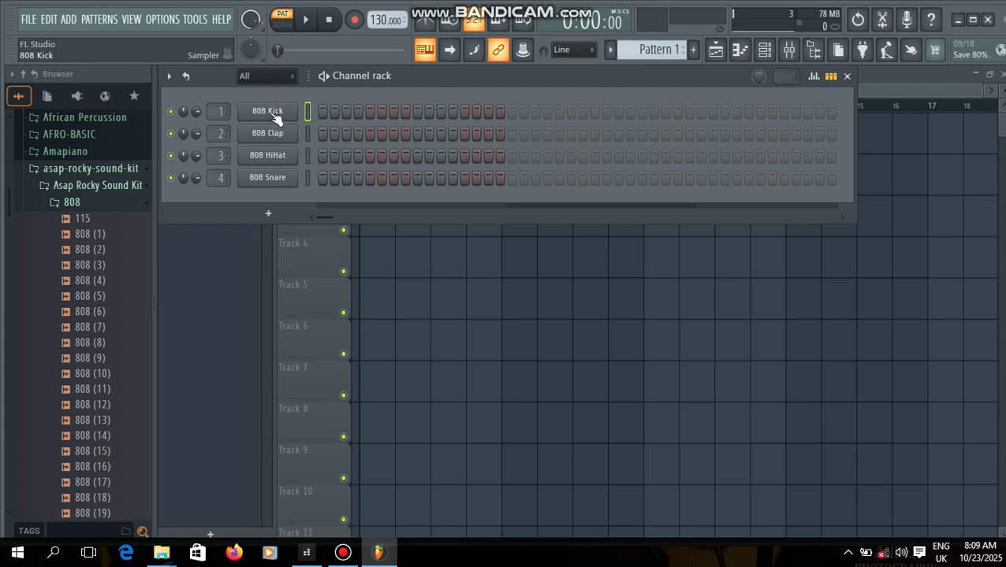
- Set the project tempo to 90 BPM and turn on the metronome
key("b")
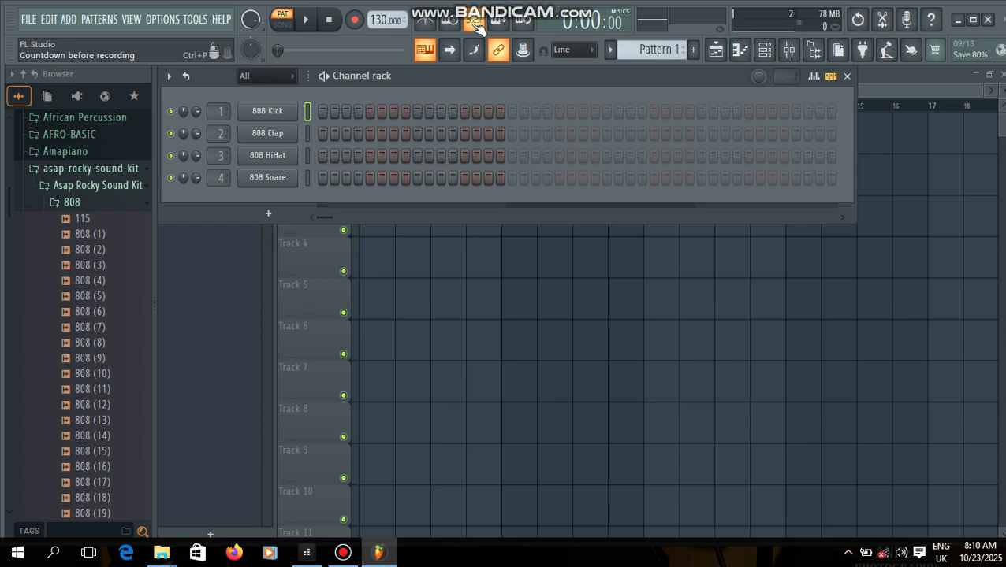
right_click(377, 20)
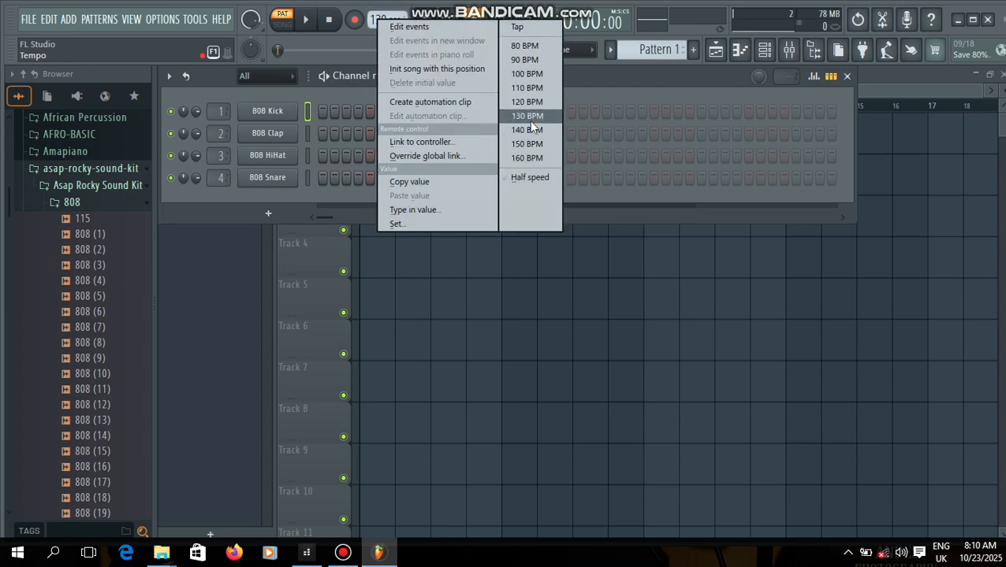
left_click(528, 61)
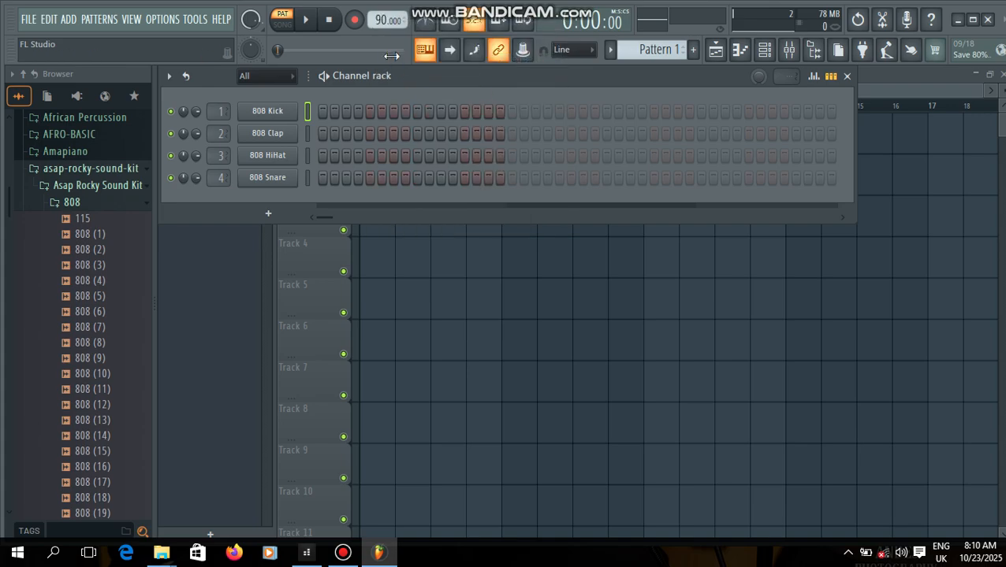
left_click(433, 24)
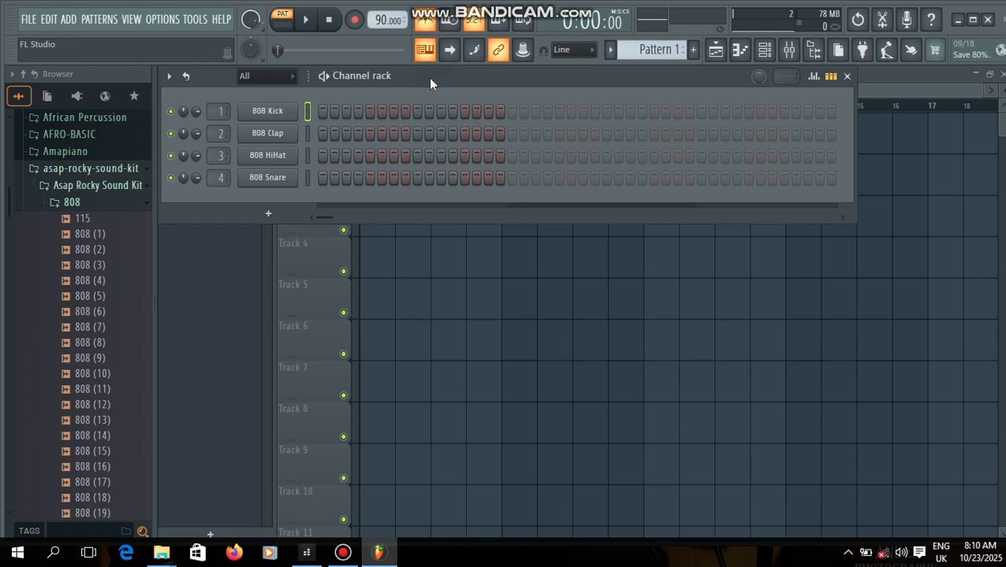
- Play and stop the empty pattern several times to listen to the metronome at the current tempo
left_click(306, 21)
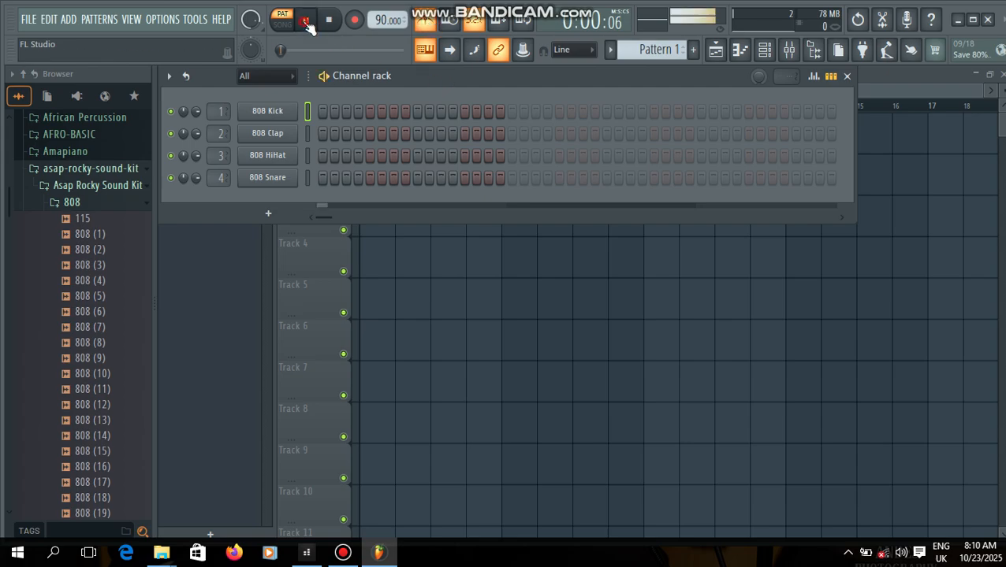
left_click(329, 22)
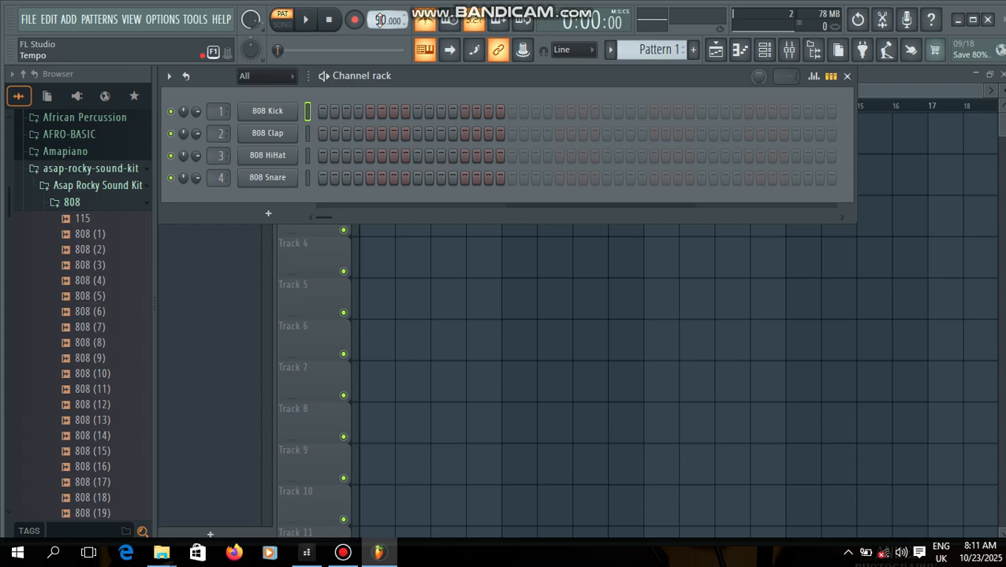
left_click(381, 21)
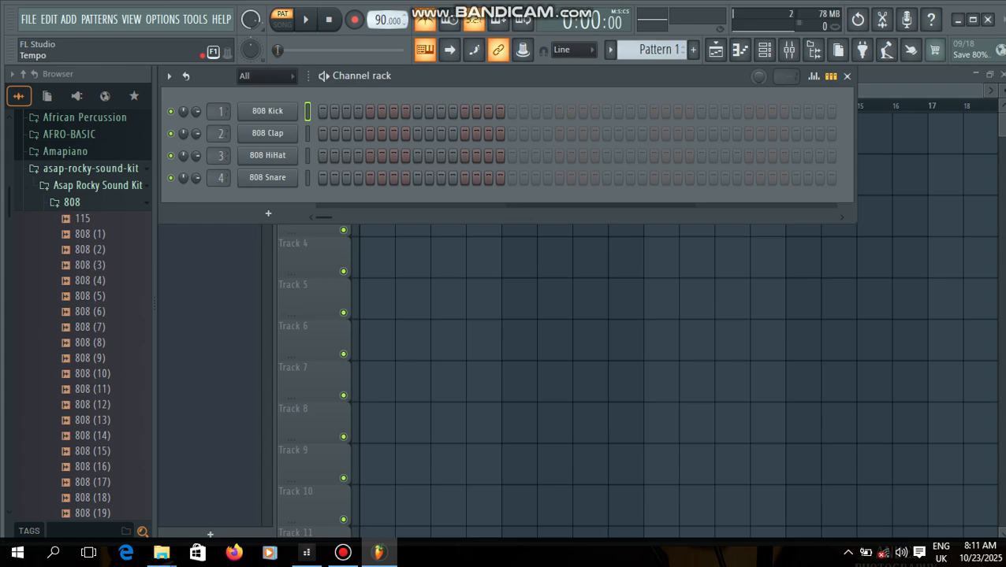
mouse_move(380, 20)
left_mouse_down()
mouse_move(380, 38)
mouse_move(381, 22)
left_mouse_up()
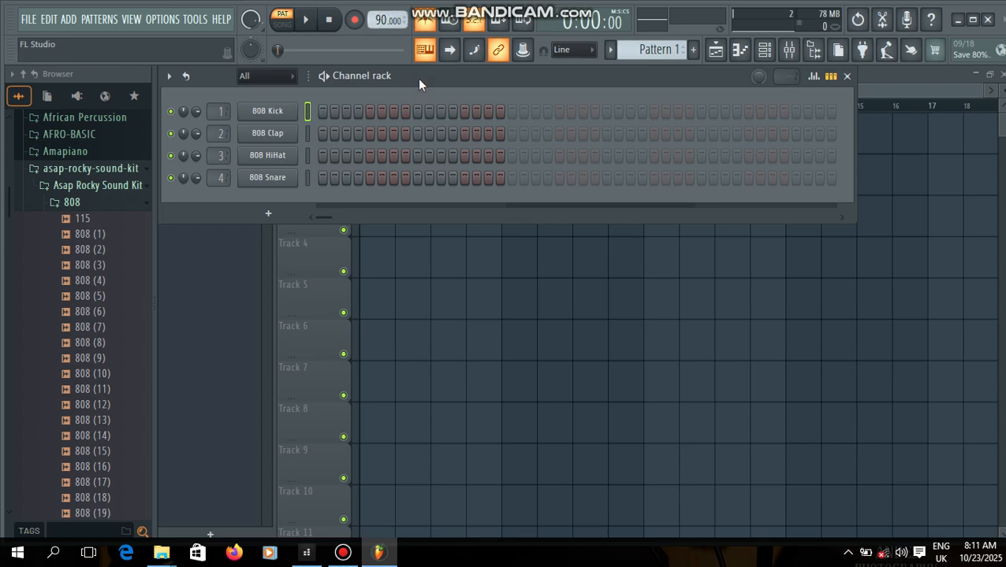
left_click(307, 20)
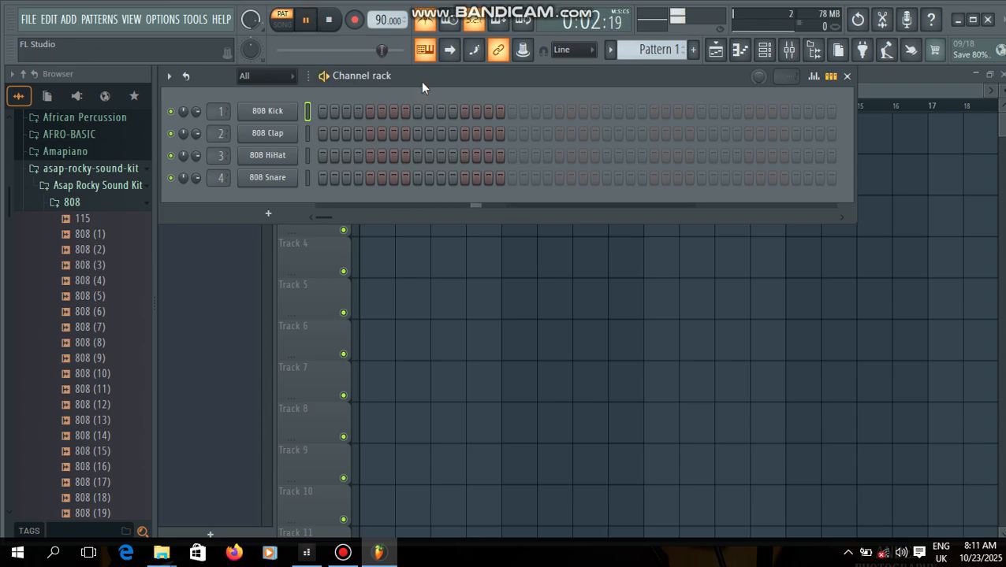
left_click(330, 21)
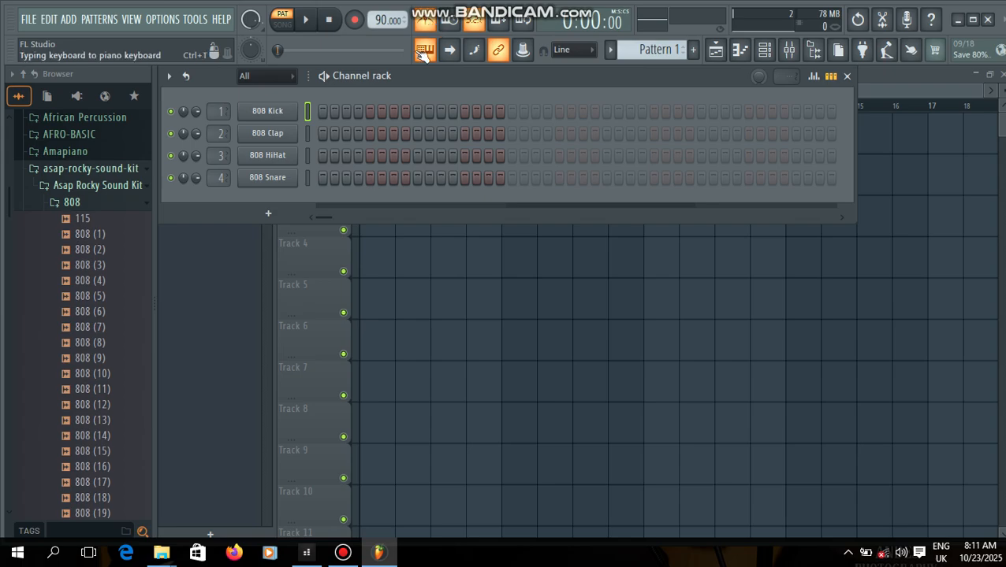
left_click(313, 26)
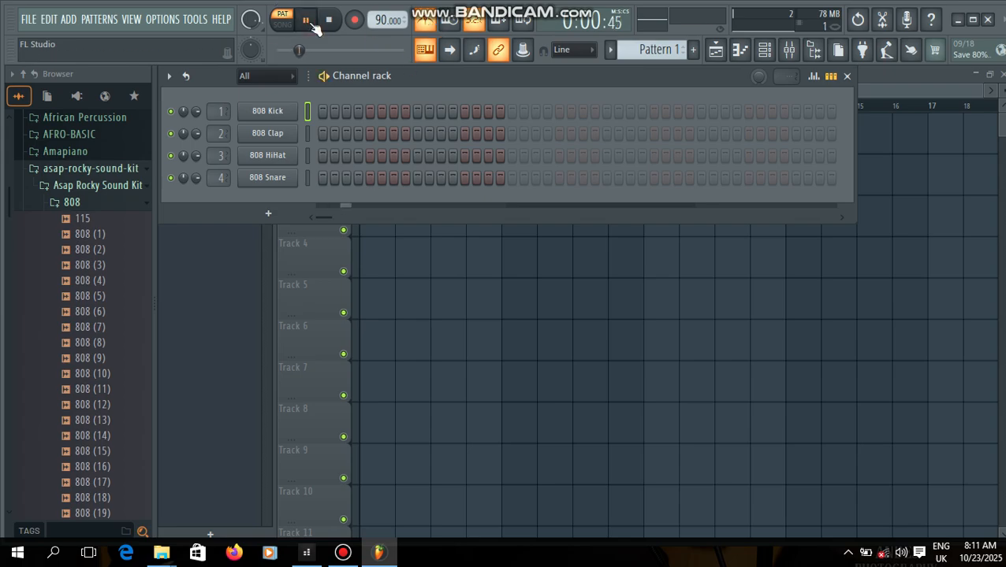
left_click(331, 22)
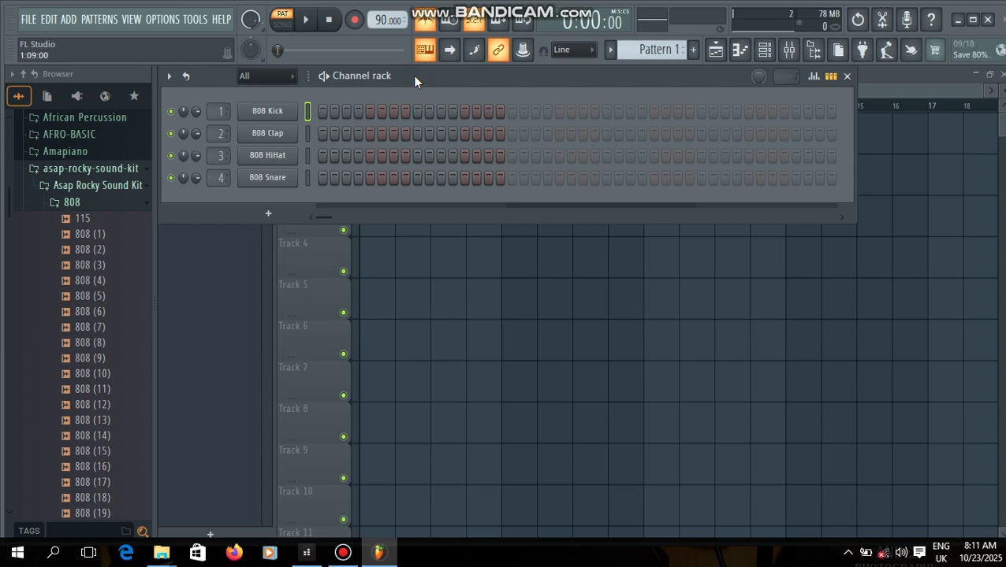
- Start pattern playback and open the 808 Kick channel in the piano roll with snapping set to 1/6 beat
left_click(307, 22)
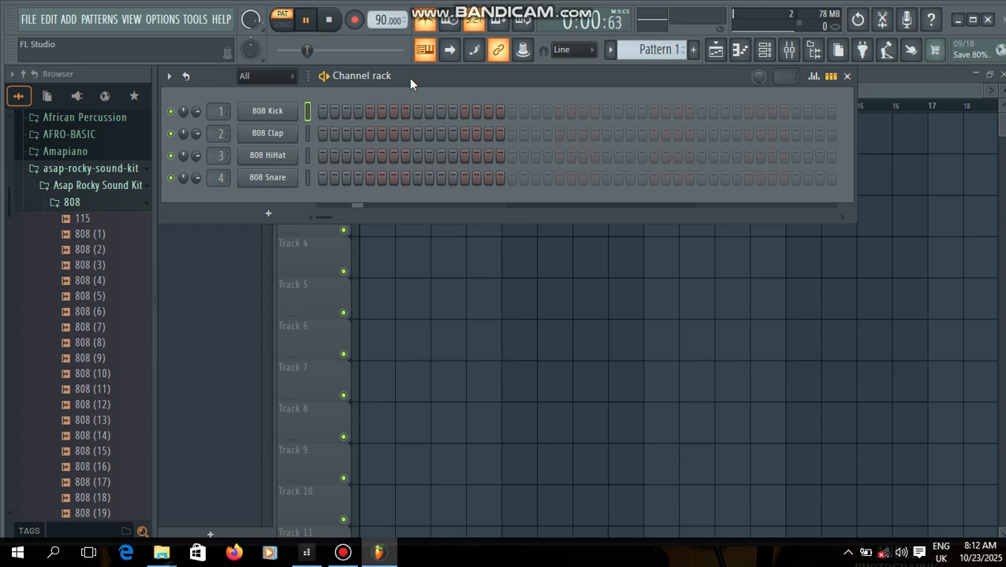
right_click(260, 113)
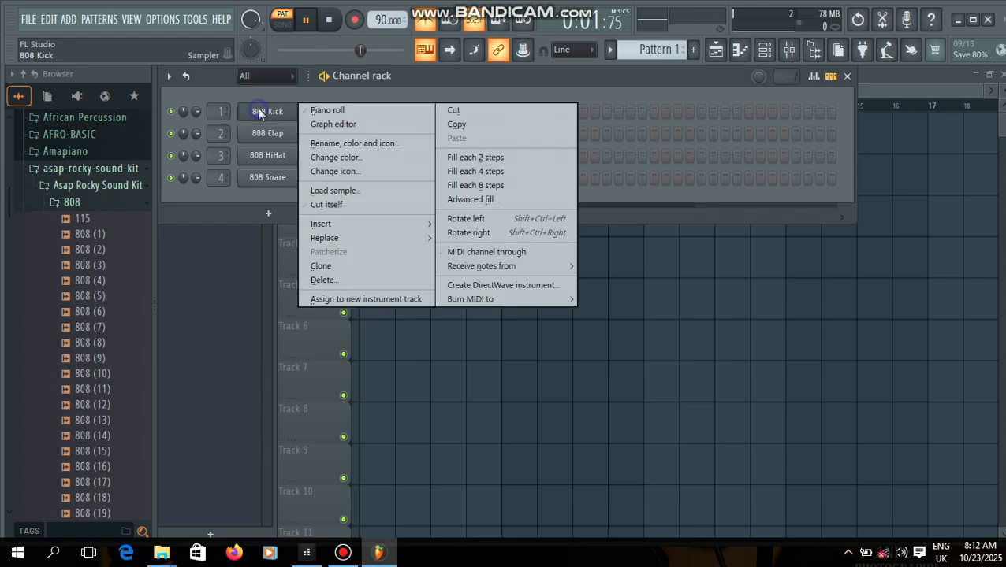
left_click(329, 111)
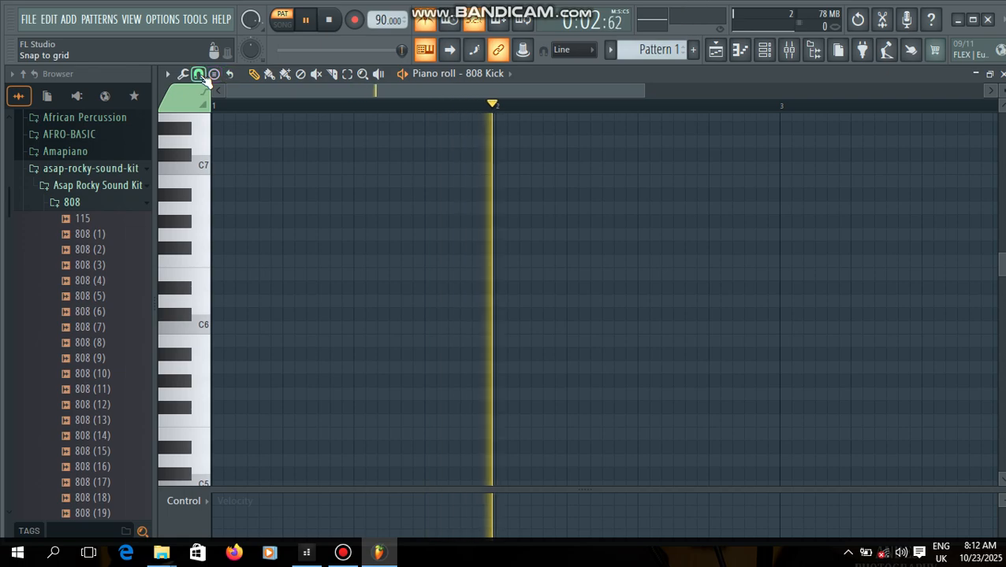
left_click(198, 74)
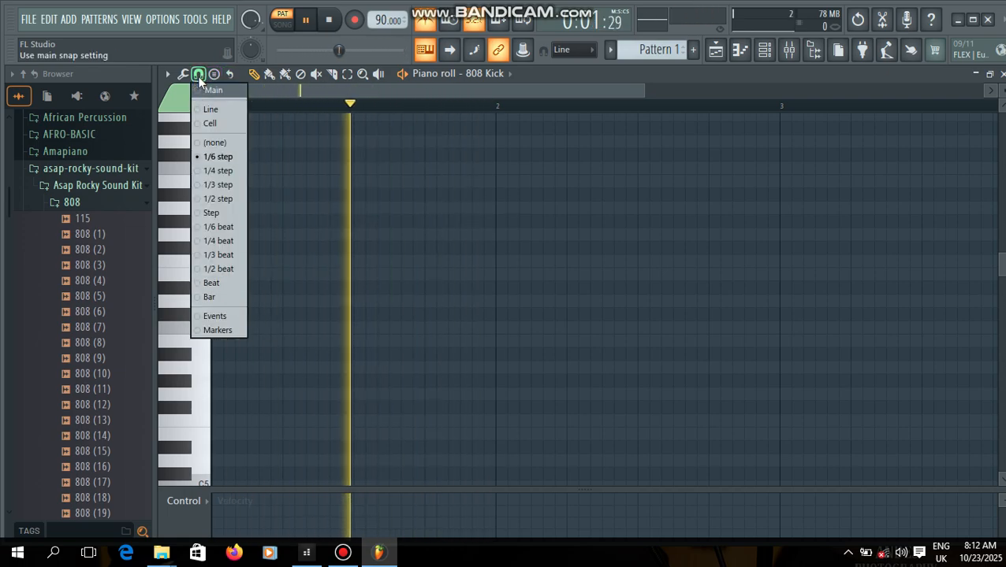
left_click(218, 227)
- Draw three C5 kick notes, each 1/3 beat long, in bar 1: on beat 1, halfway through beat 2 and halfway through beat 3
left_click_drag(643, 88, 466, 89)
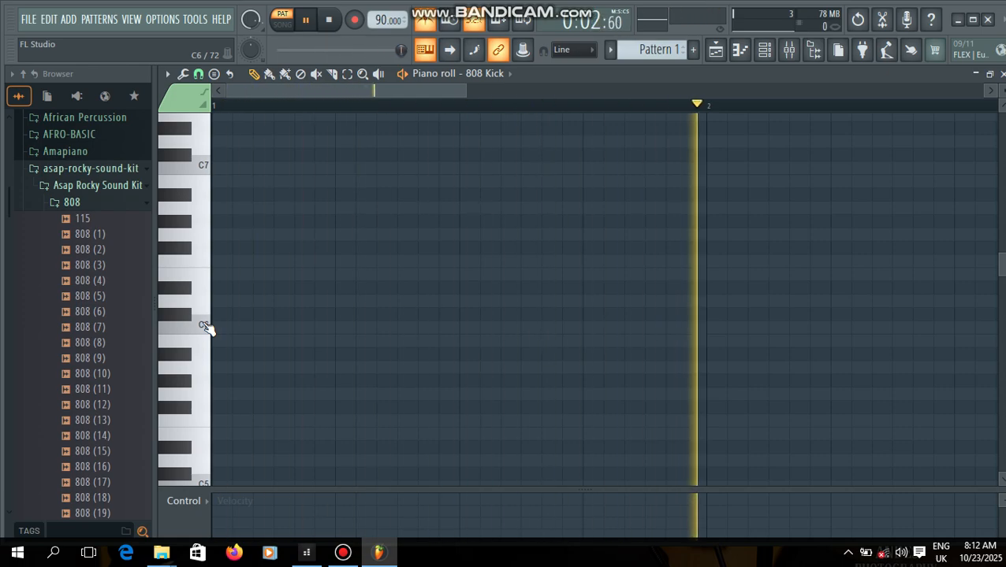
scroll(265, 324, "down", 3)
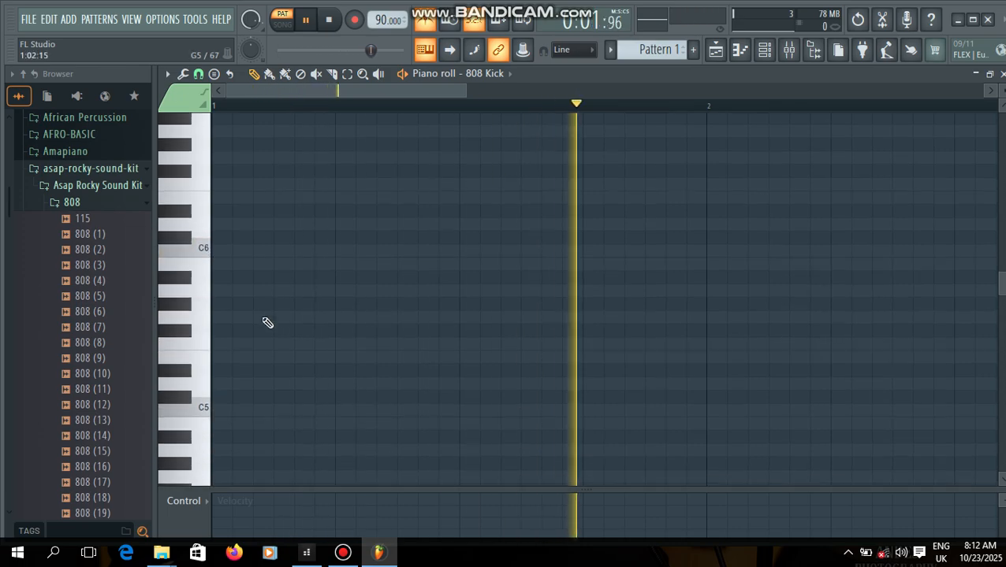
left_click(224, 406)
scroll(305, 286, "down", 4)
left_click_drag(271, 287, 252, 288)
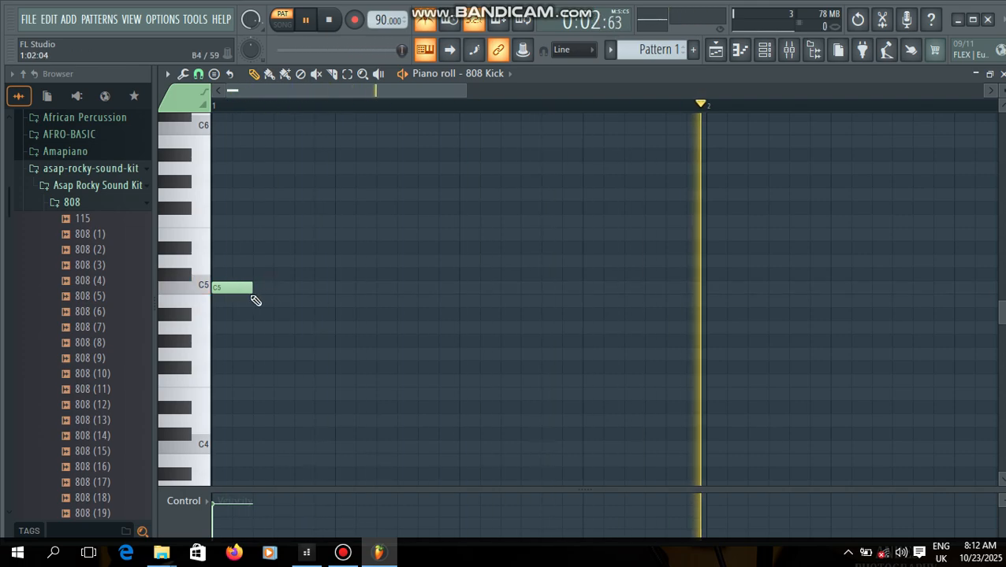
left_click(383, 288)
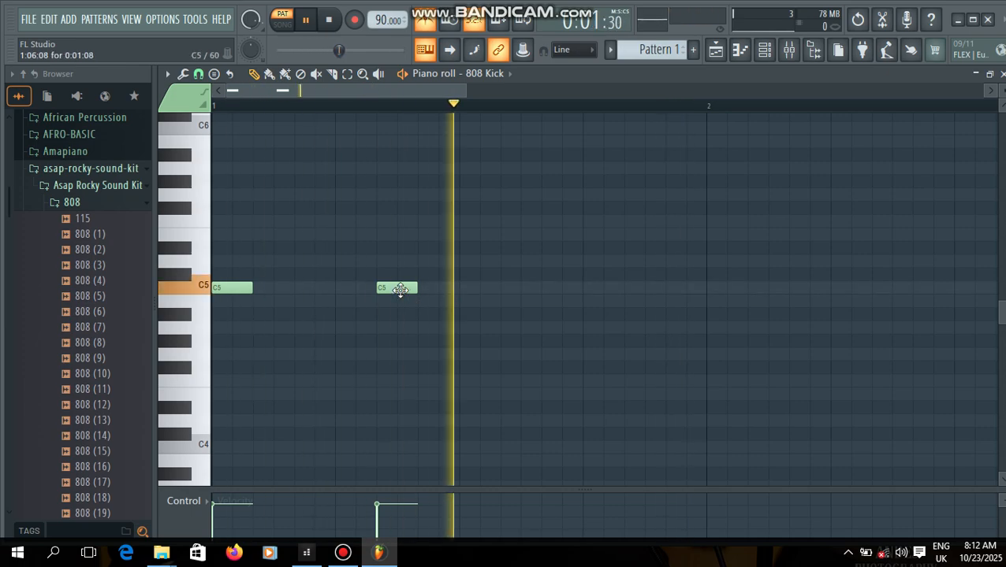
left_click_drag(400, 290, 419, 290)
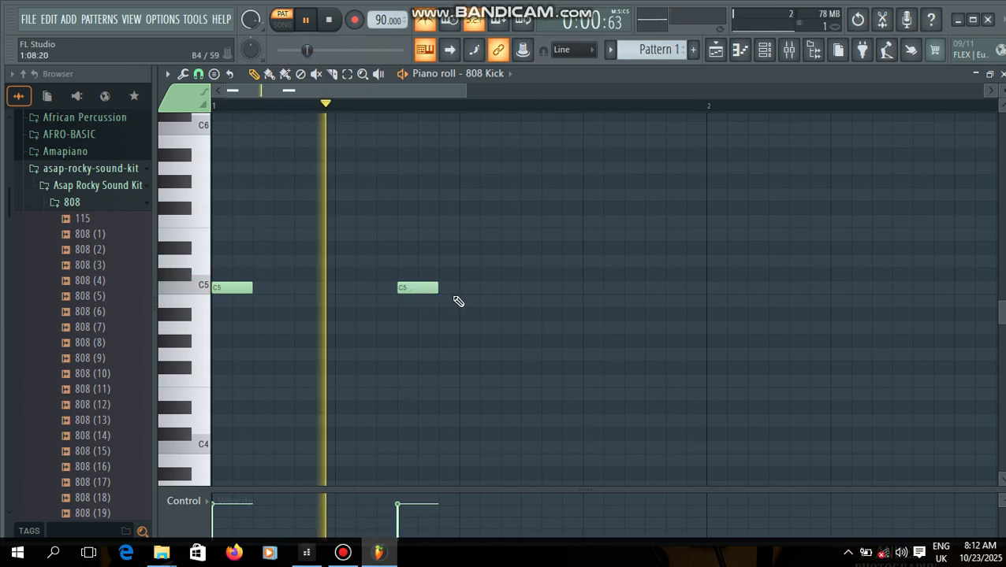
left_click(531, 289)
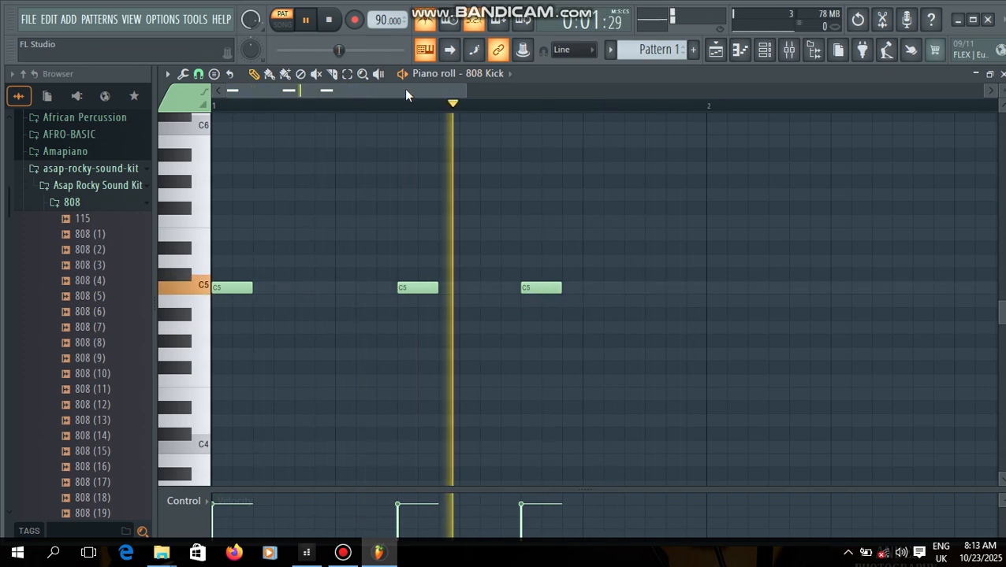
- Select the three kick notes, duplicate them into bar 2, and close the piano roll
left_click(188, 291)
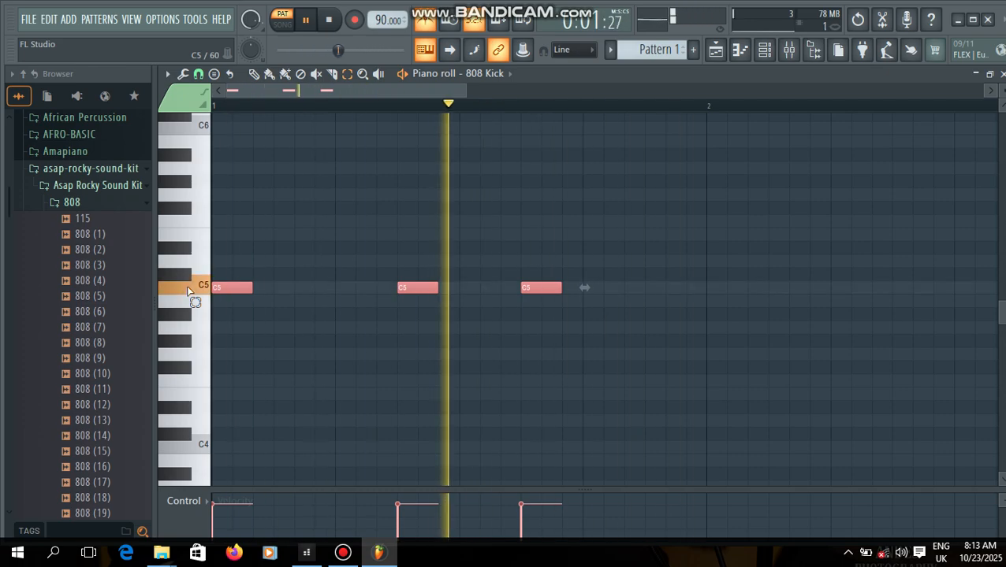
left_click_drag(308, 93, 284, 89)
left_click_drag(427, 91, 708, 91)
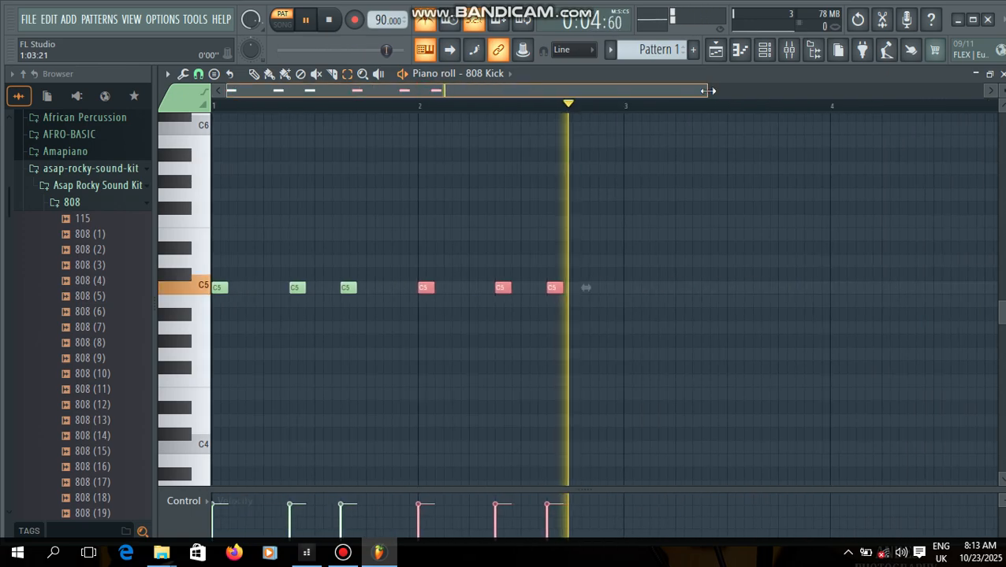
left_click(1001, 73)
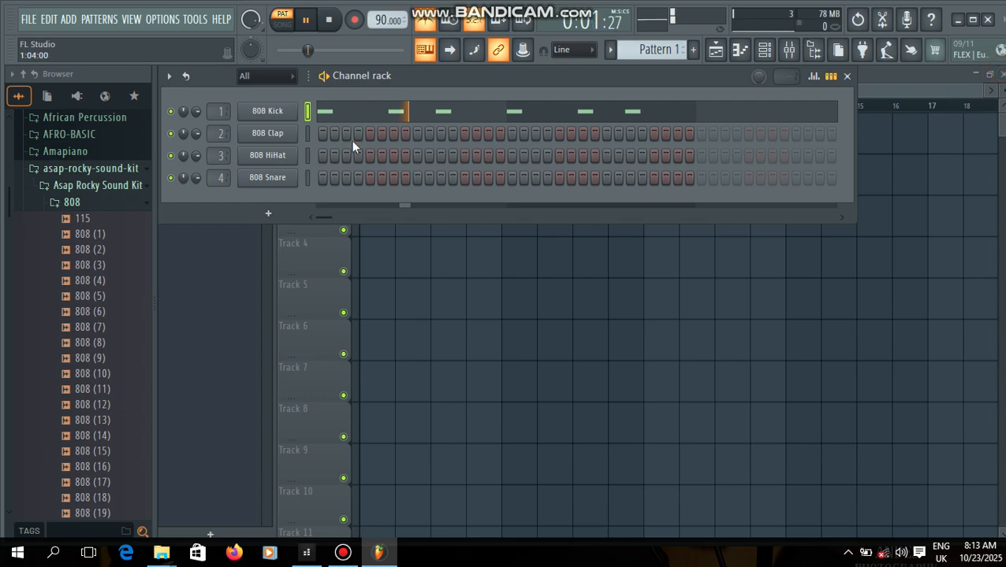
- Open the 808 Snare channel in the piano roll, keep 1/6 beat snapping, and place a C5 note late in beat 1 of bar 1
right_click(269, 183)
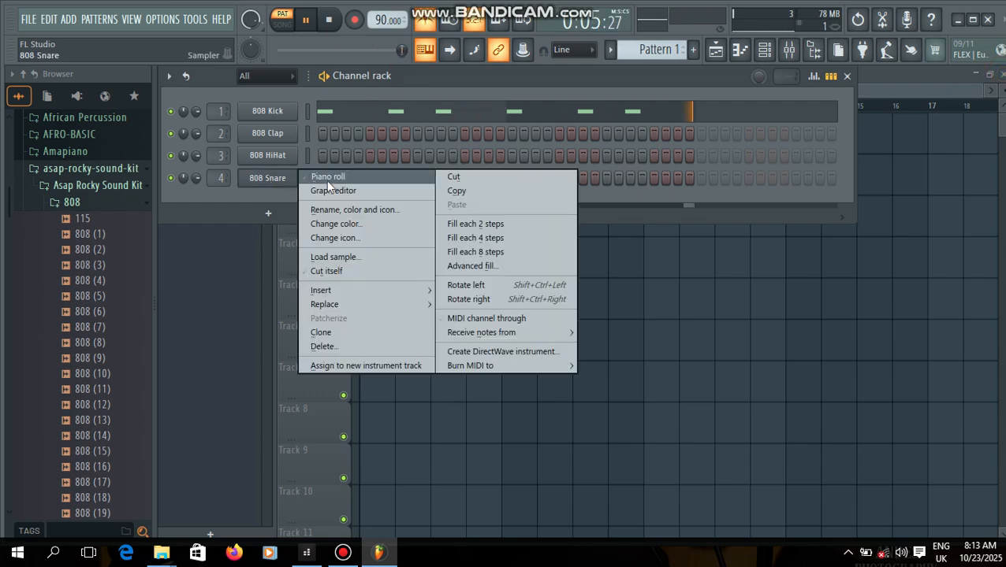
left_click(325, 176)
left_click(202, 78)
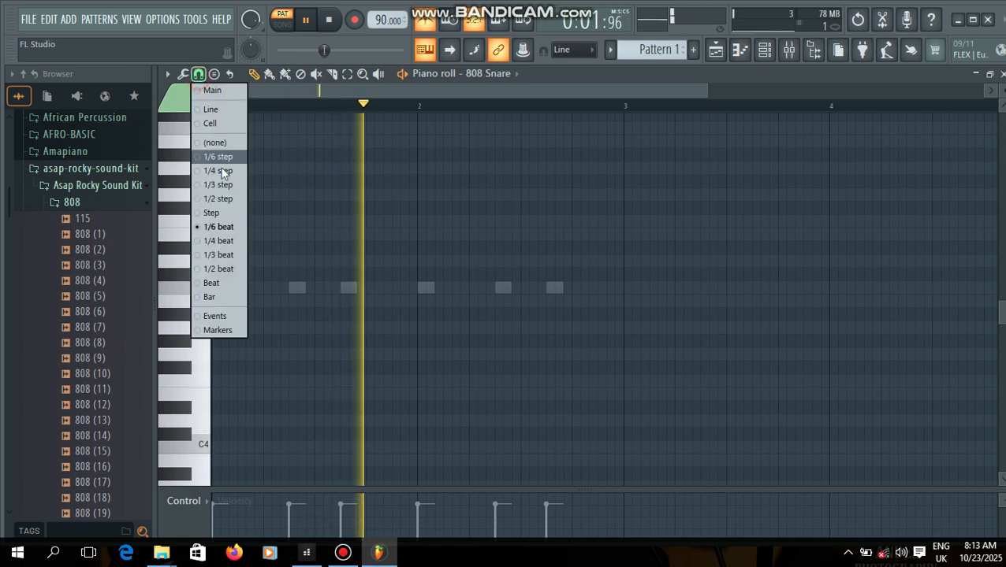
left_click(213, 226)
left_click_drag(707, 96, 543, 95)
left_click(298, 288)
left_click_drag(299, 292, 274, 290)
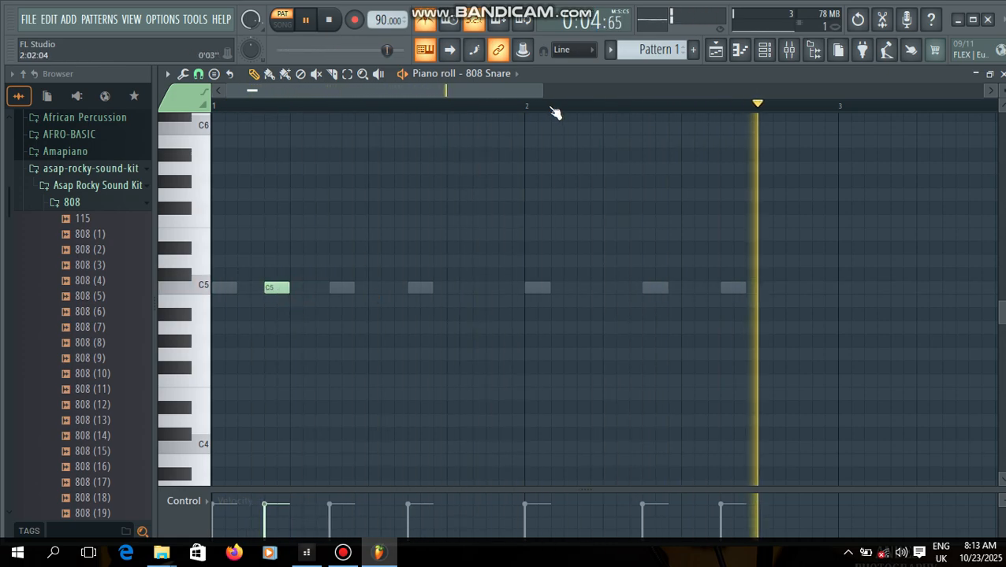
- Set snapping to 1/4 step and trim the snare note's start to step 4 of bar 1, leaving it one step long
left_click_drag(544, 84, 386, 84)
left_click(198, 77)
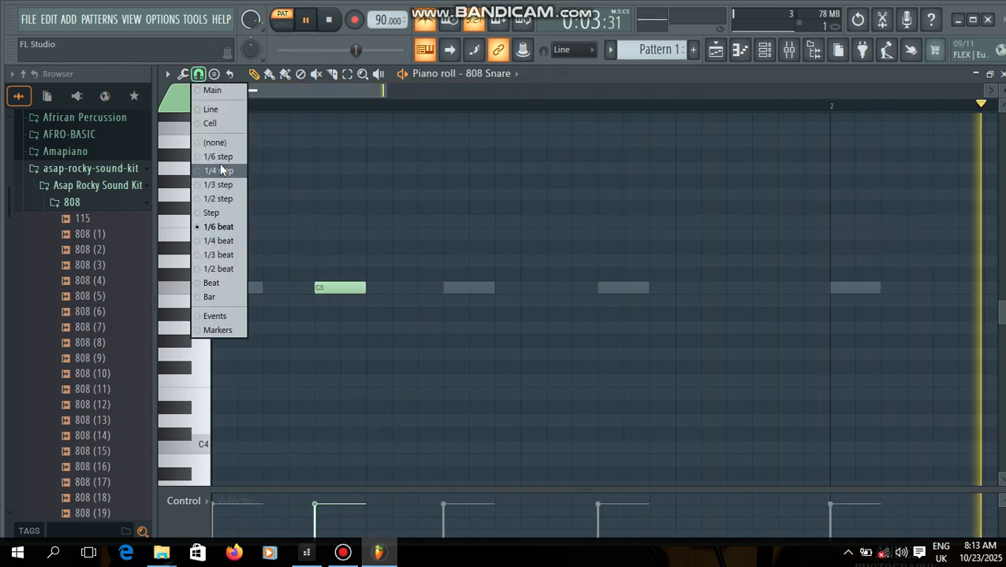
left_click(226, 168)
left_click_drag(370, 288, 361, 290)
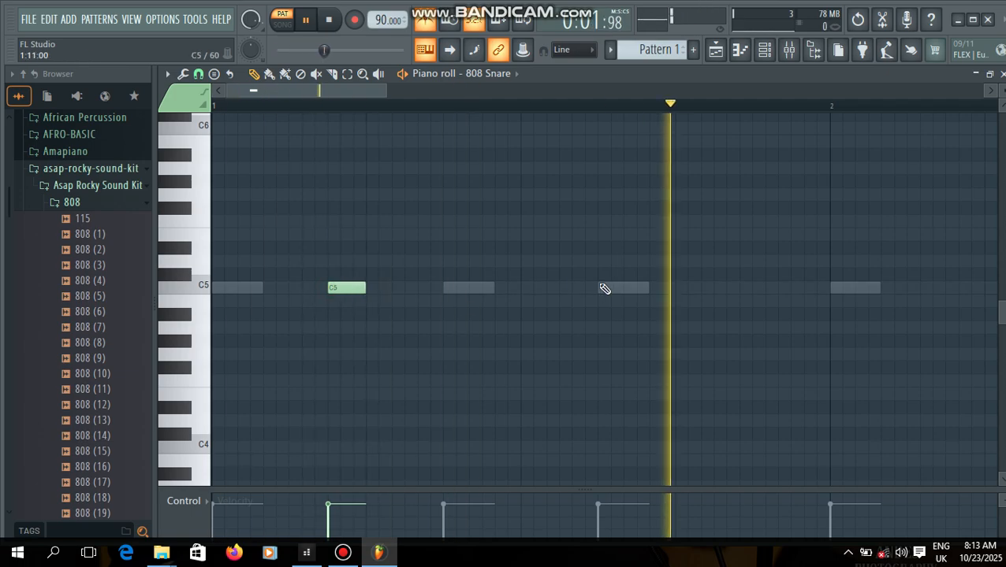
- Add one-step C5 snare notes on step 13 of bar 1 and steps 4 and 13 of bar 2, and close the piano roll
left_click(679, 288)
left_click_drag(386, 89, 609, 89)
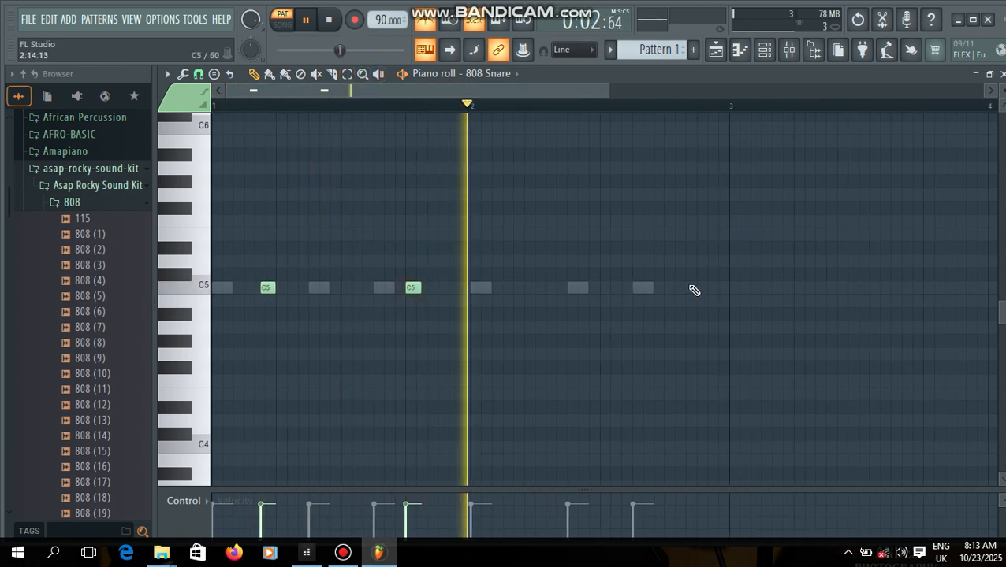
left_click(669, 288)
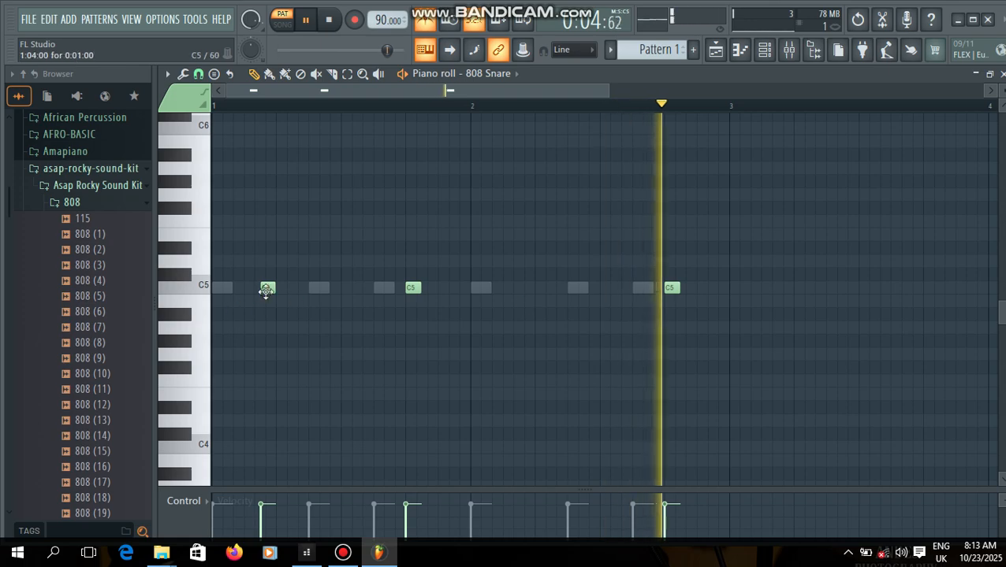
left_click(586, 287)
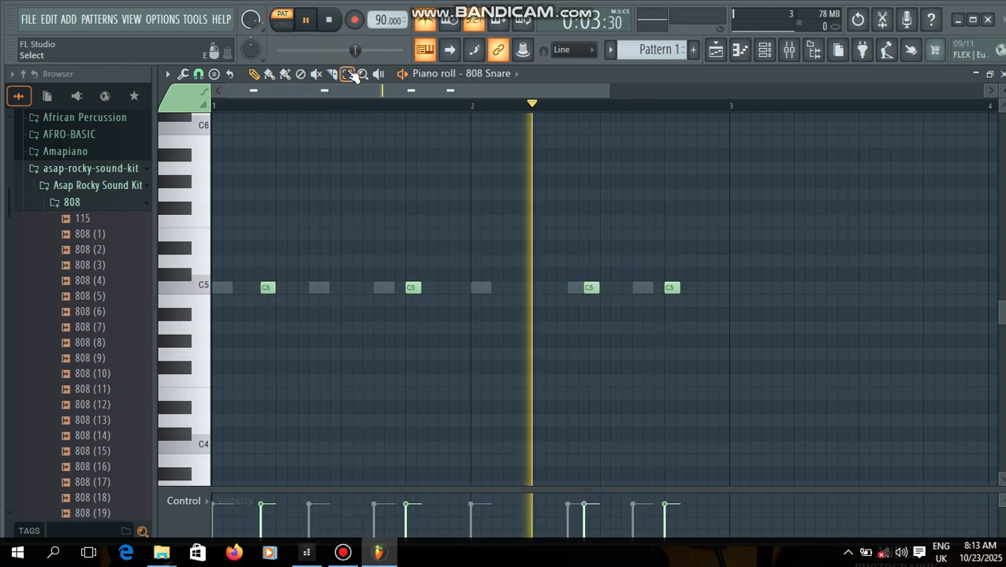
left_click_drag(590, 289, 525, 292)
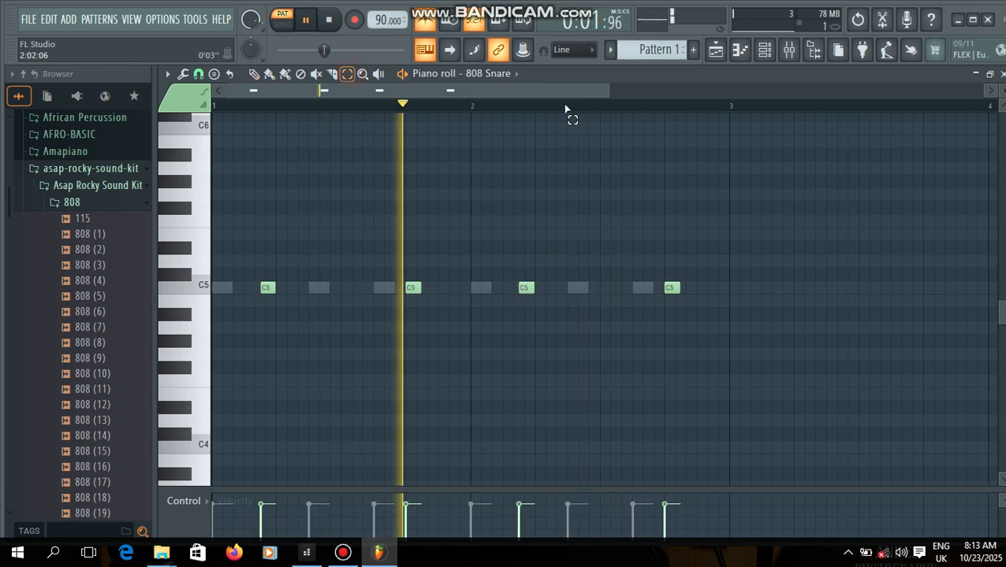
left_click(1002, 74)
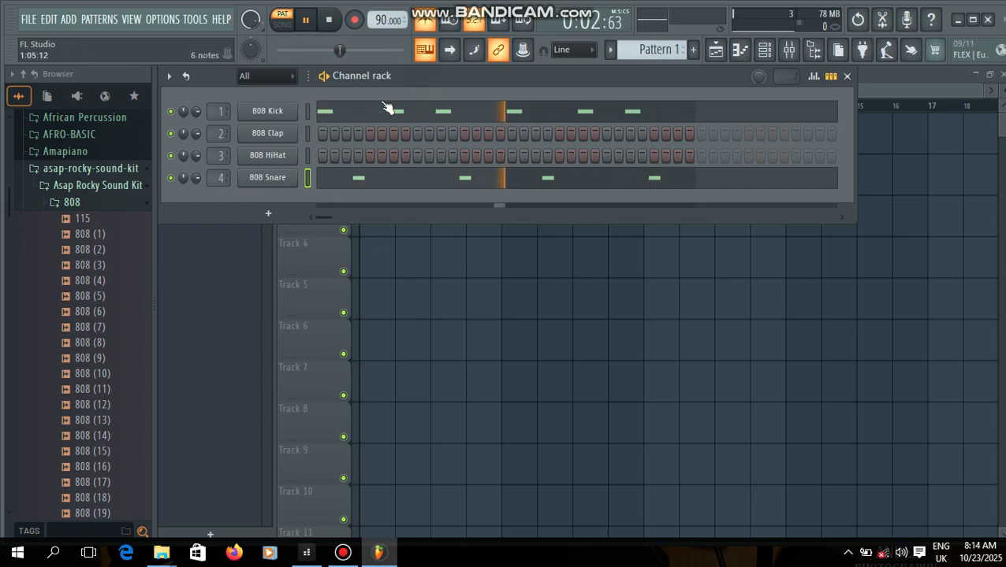
left_click(268, 156)
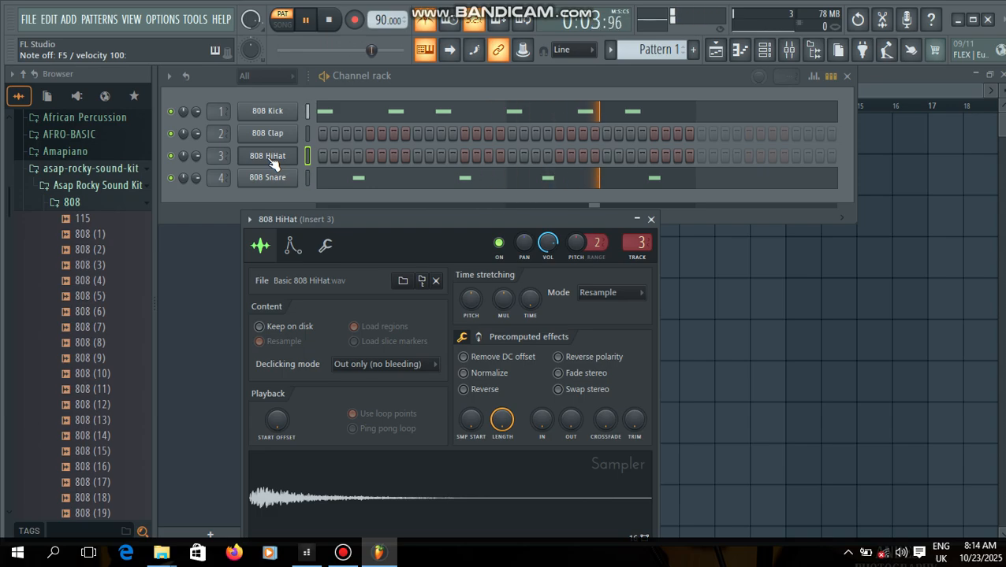
right_click(277, 160)
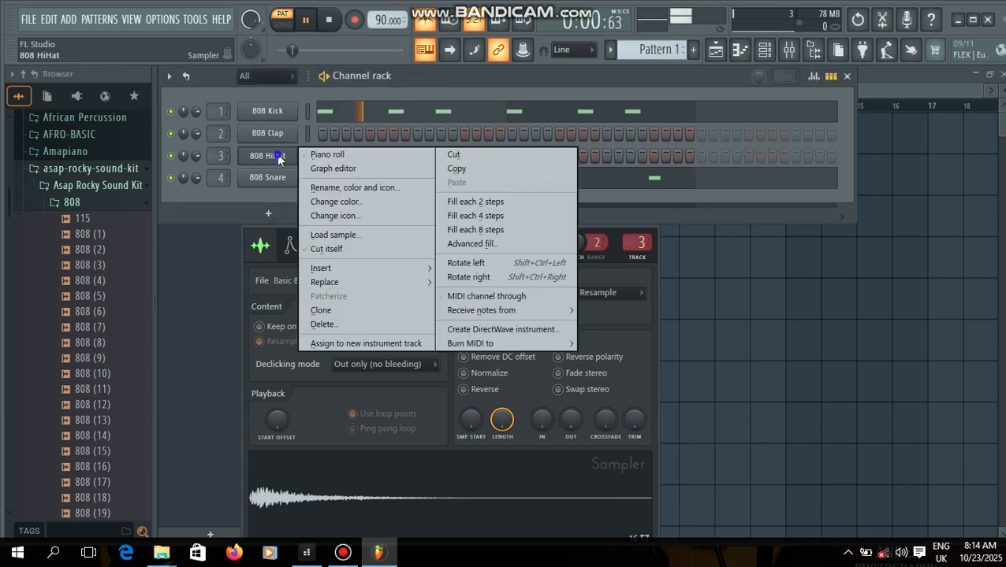
left_click(325, 153)
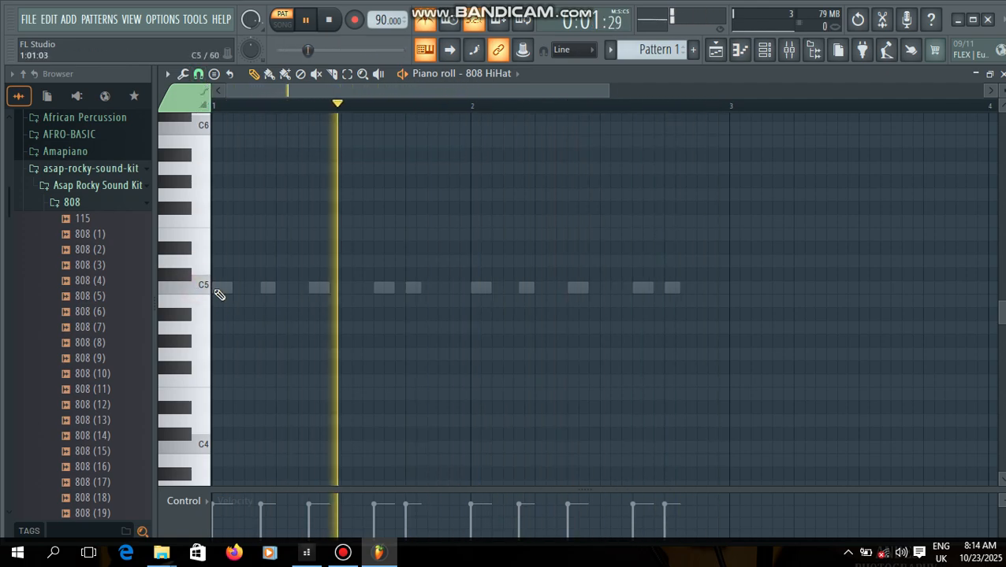
left_click(1002, 74)
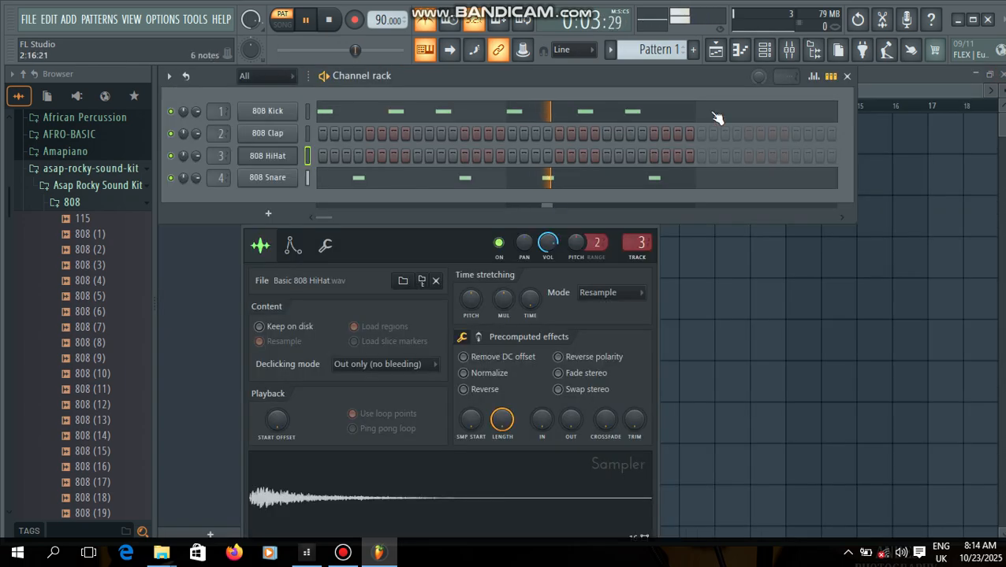
- Fill the 808 HiHat channel with a hit on every 2 steps
right_click(261, 157)
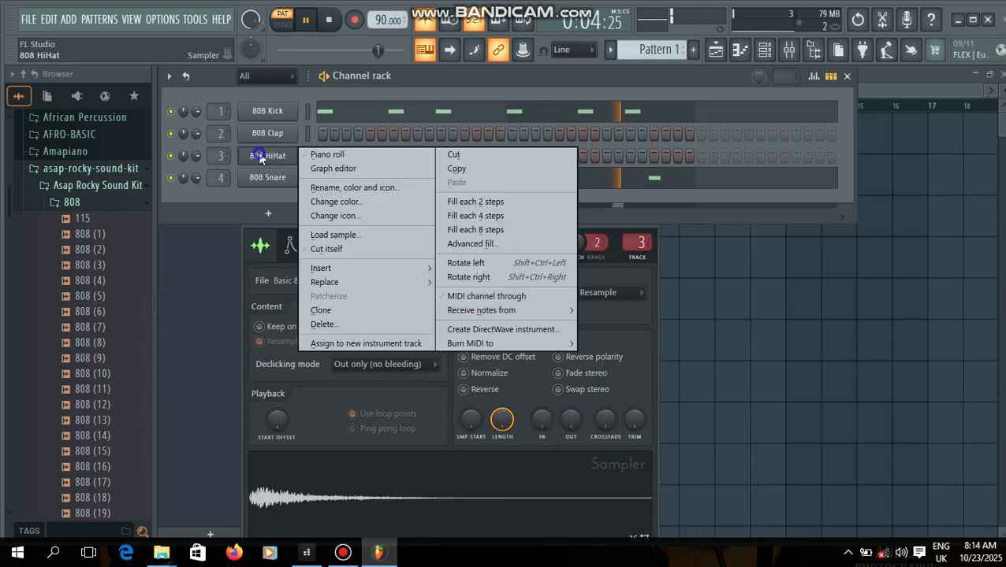
left_click(474, 203)
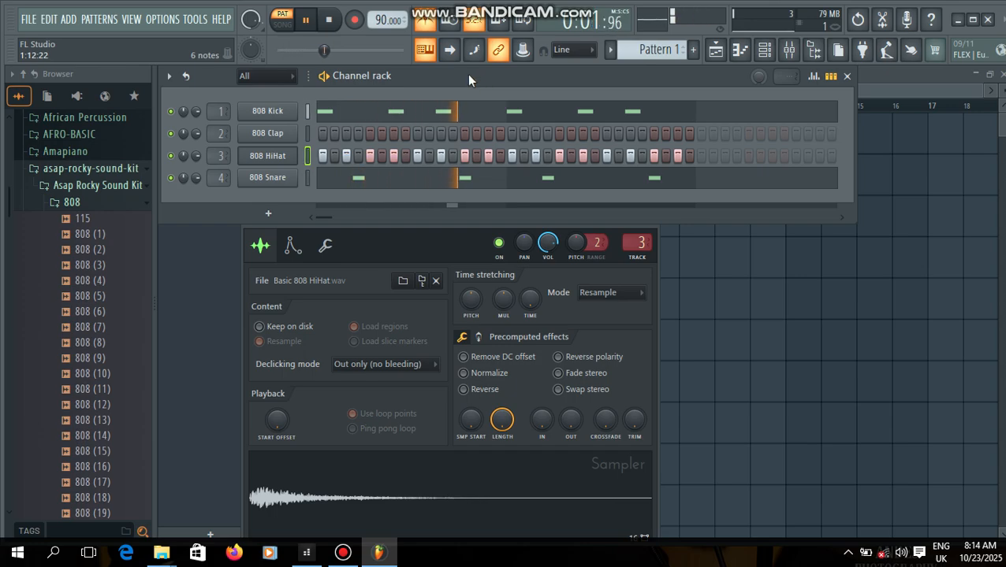
- Add an SI-Electric Piano channel to the channel rack and open it in the piano roll
left_click(270, 215)
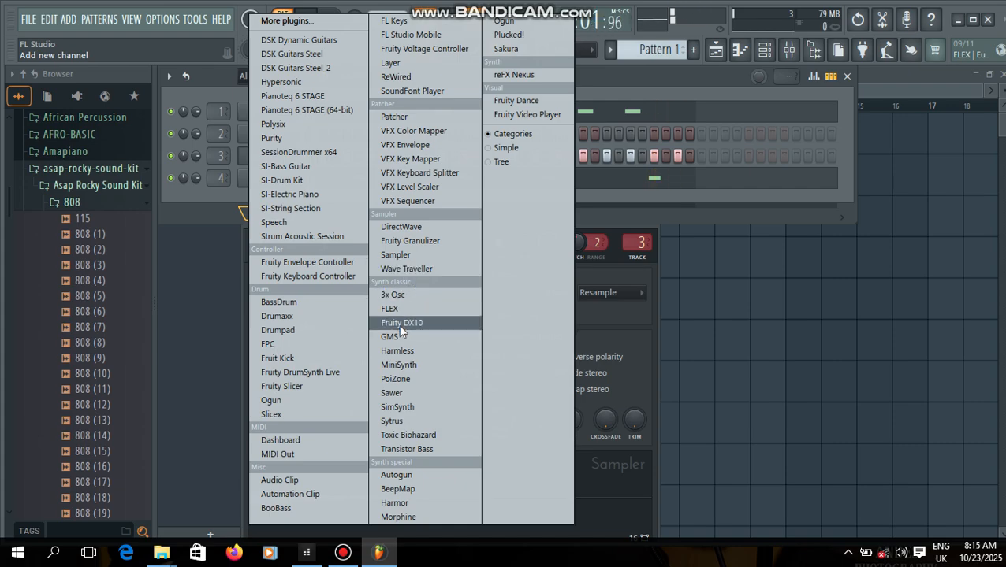
left_click(308, 194)
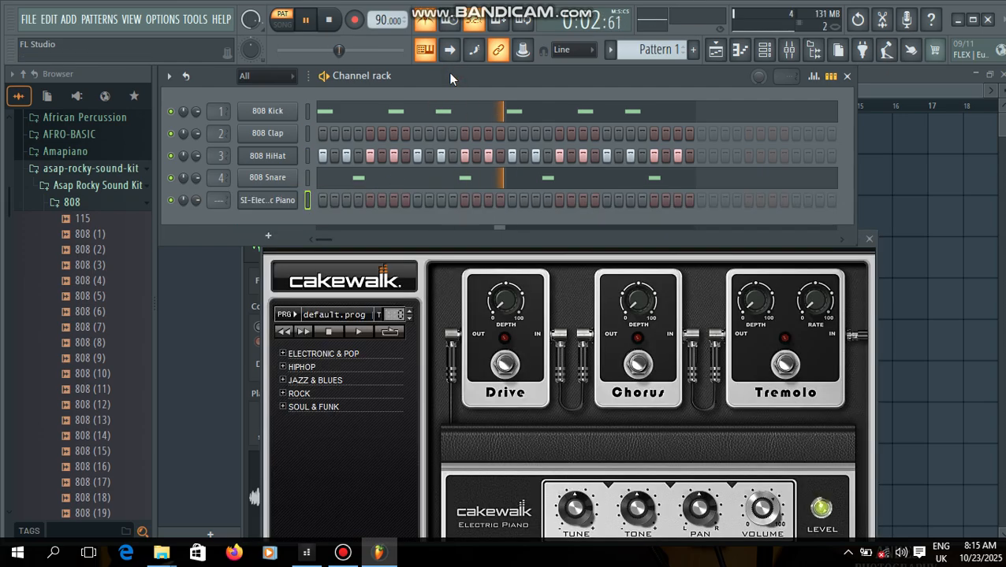
right_click(270, 201)
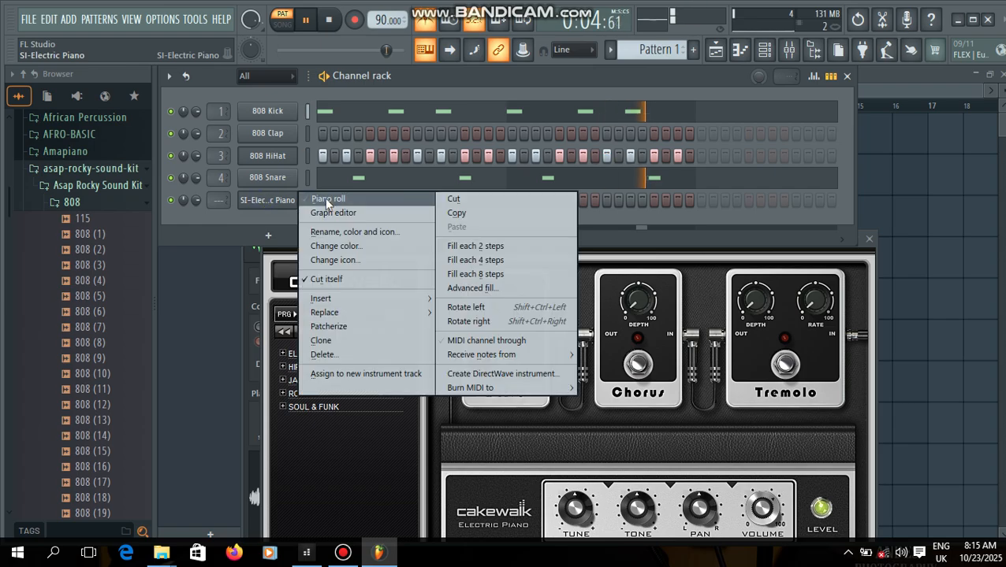
left_click(325, 198)
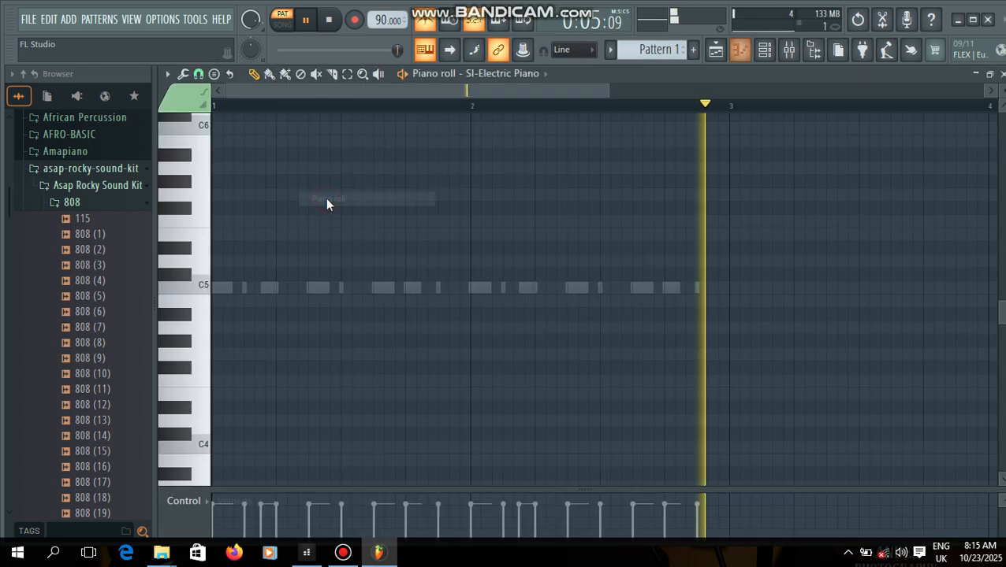
- Place a one-beat chord of D5, F5 and A5 at the start of bar 1
left_click(220, 261)
left_click_drag(227, 261, 277, 262)
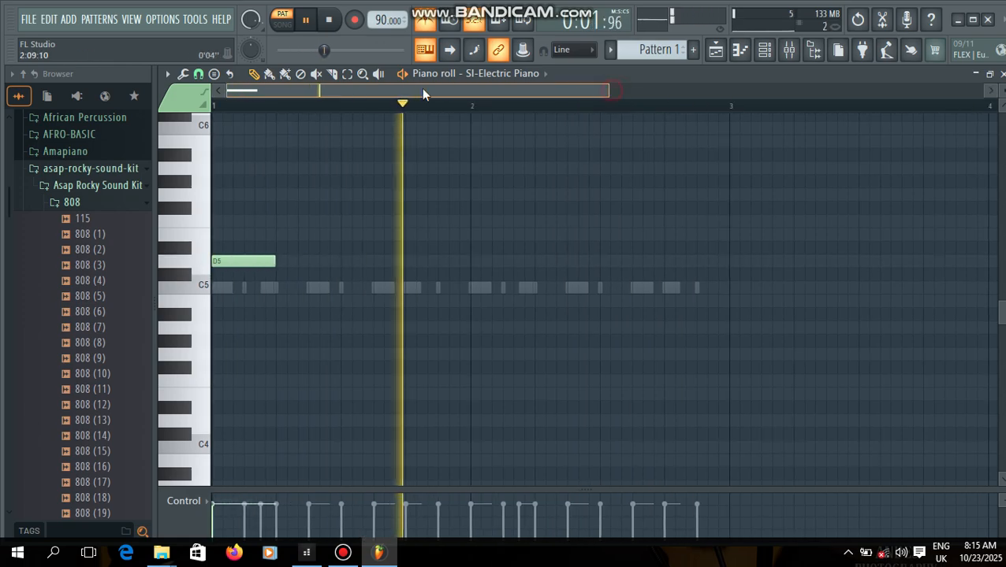
left_click_drag(608, 89, 412, 89)
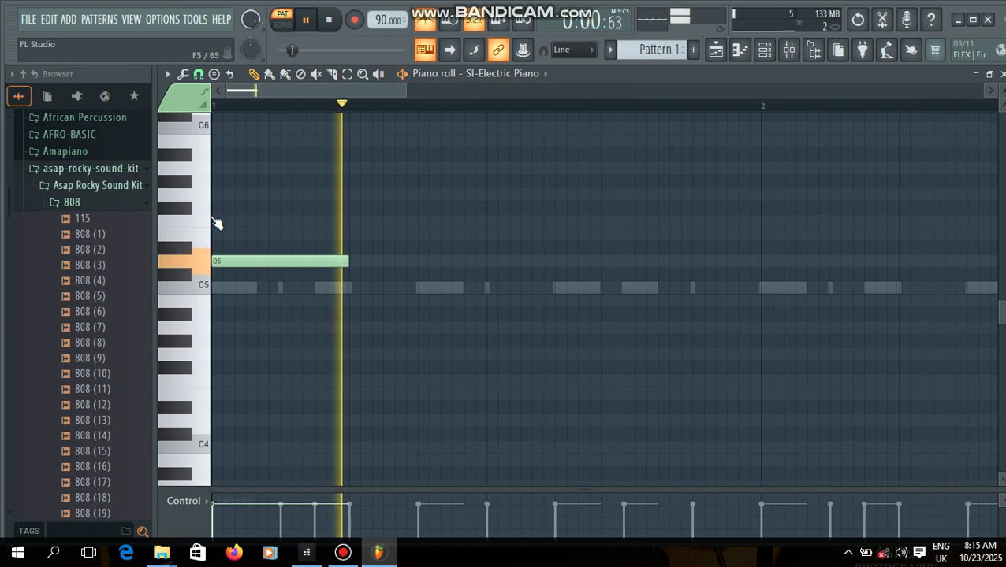
left_click(216, 221)
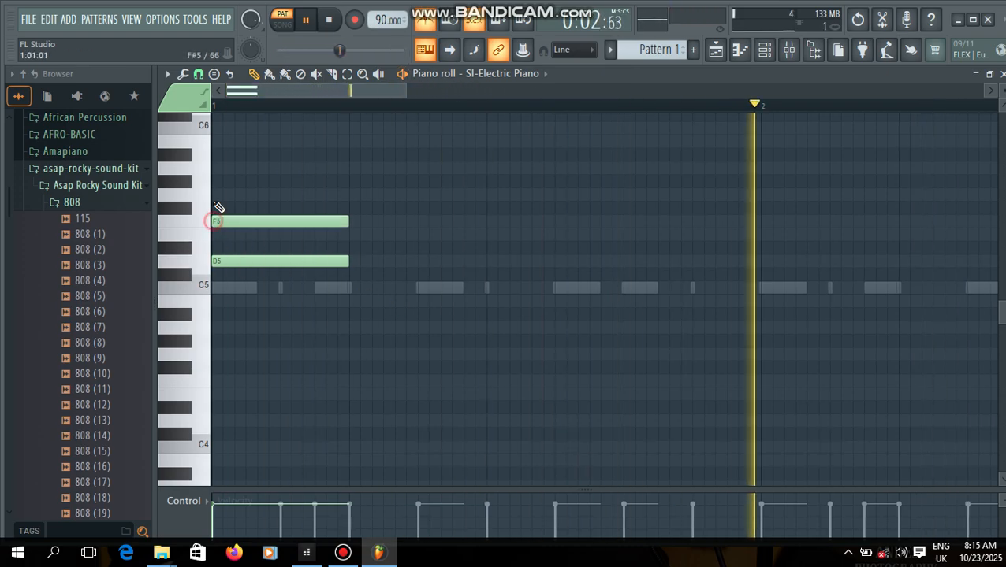
left_click(215, 168)
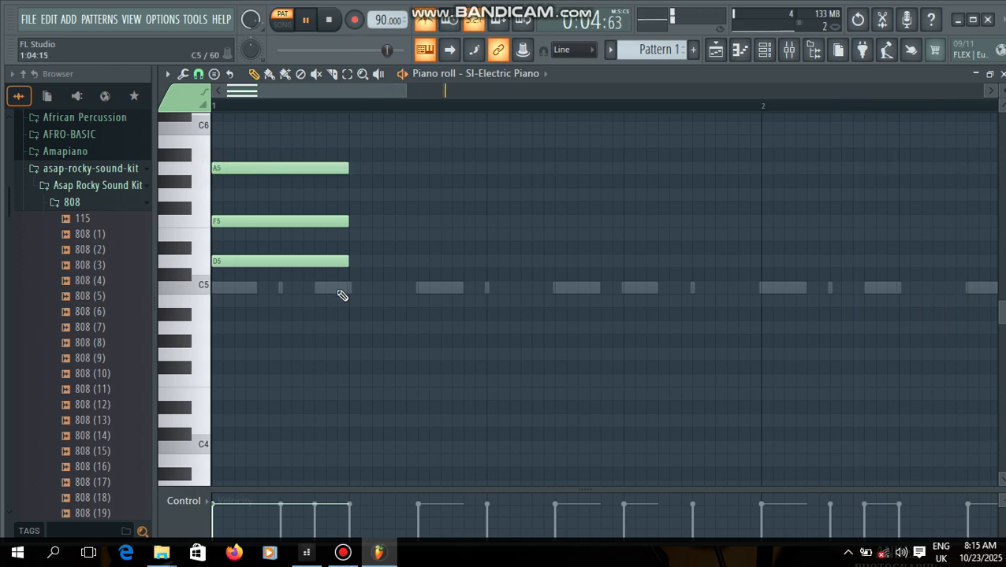
left_click(352, 289)
left_click(355, 234)
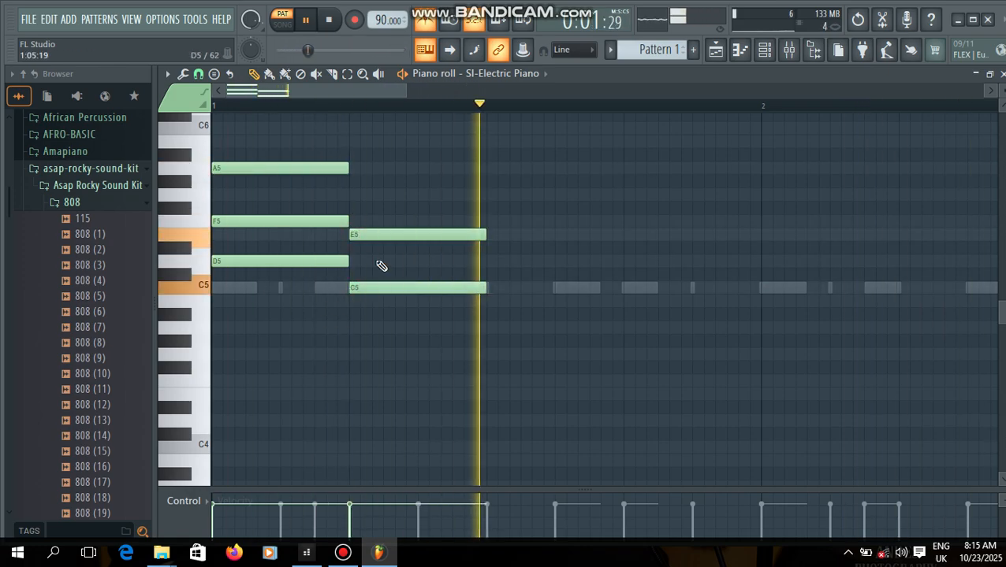
right_click(368, 236)
right_click(382, 287)
left_click(329, 21)
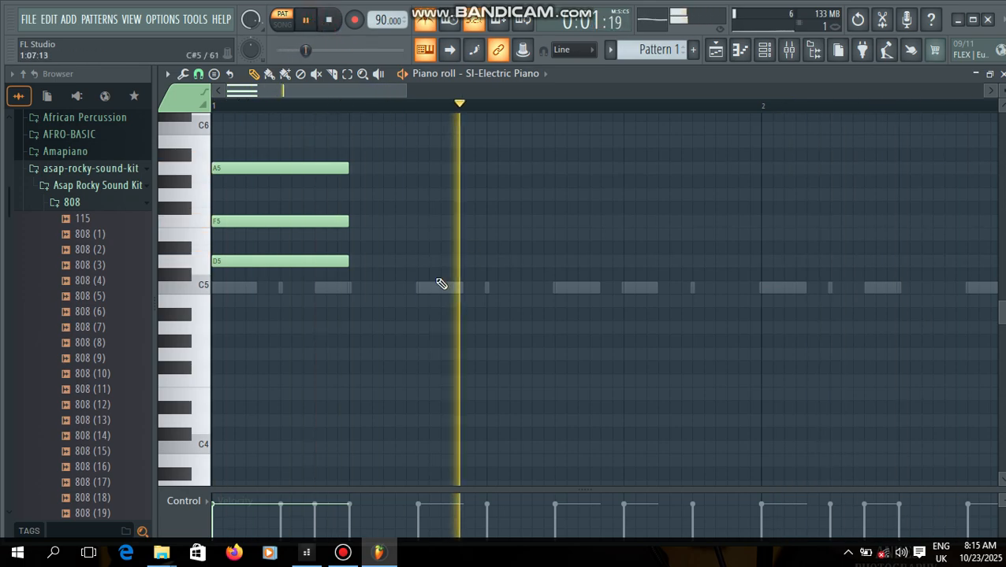
- Place a one-beat chord of C5, E5 and G5 on step 7 of bar 1
left_click(420, 289)
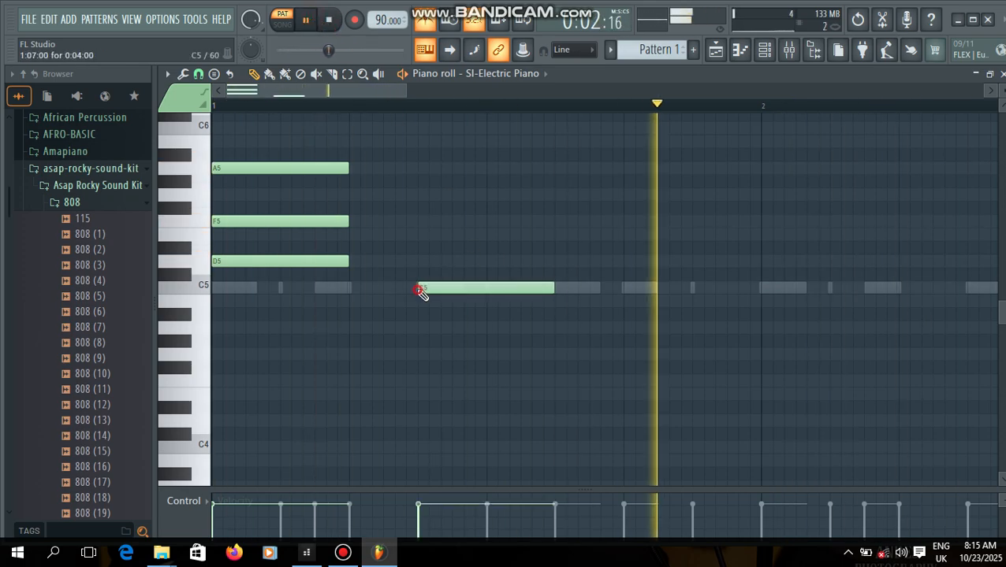
left_click(418, 235)
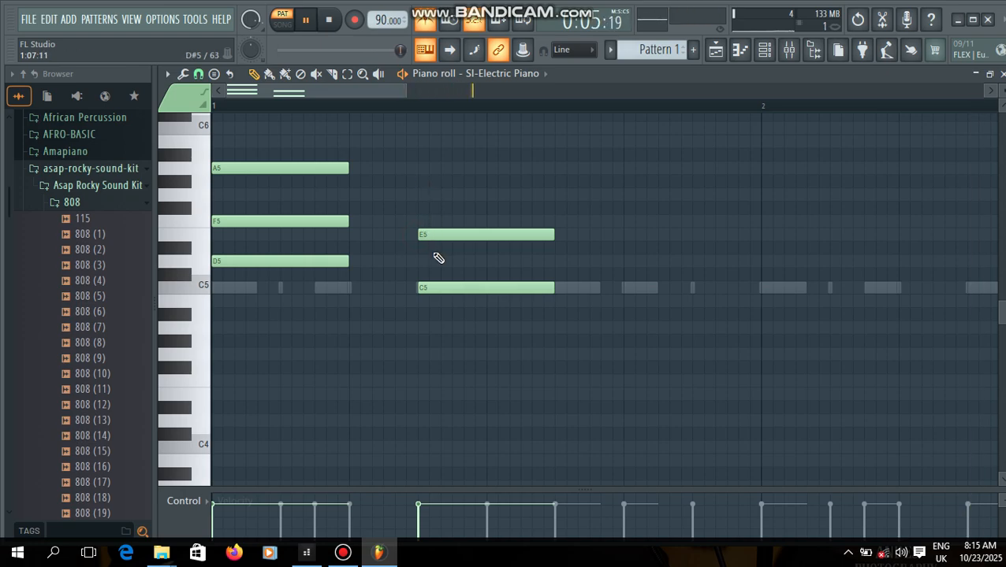
left_click(423, 195)
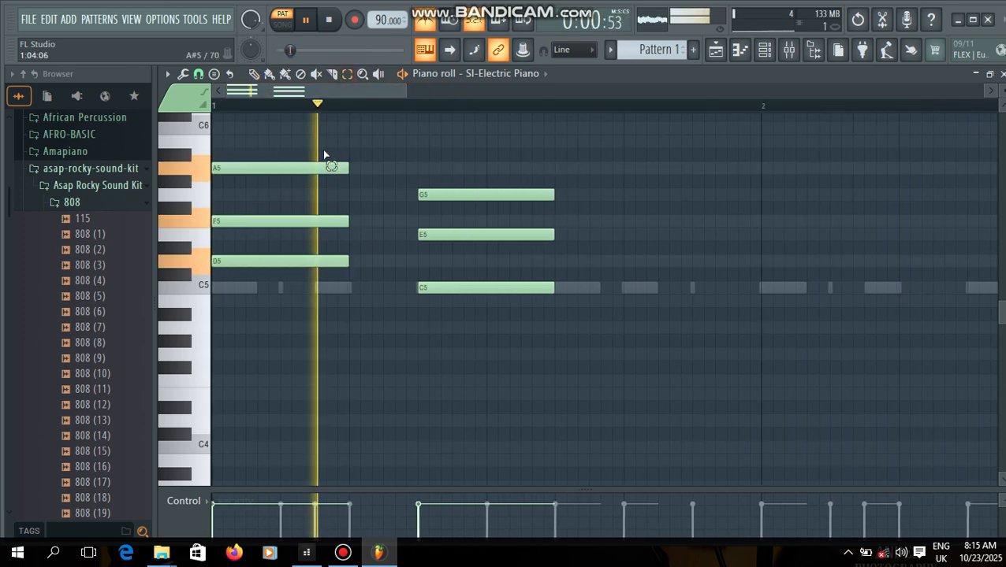
- Lengthen the D5-F5-A5 chord to meet the second chord at step 7, and extend the C5-E5-G5 chord to the end of bar 1
left_click_drag(324, 156, 350, 292)
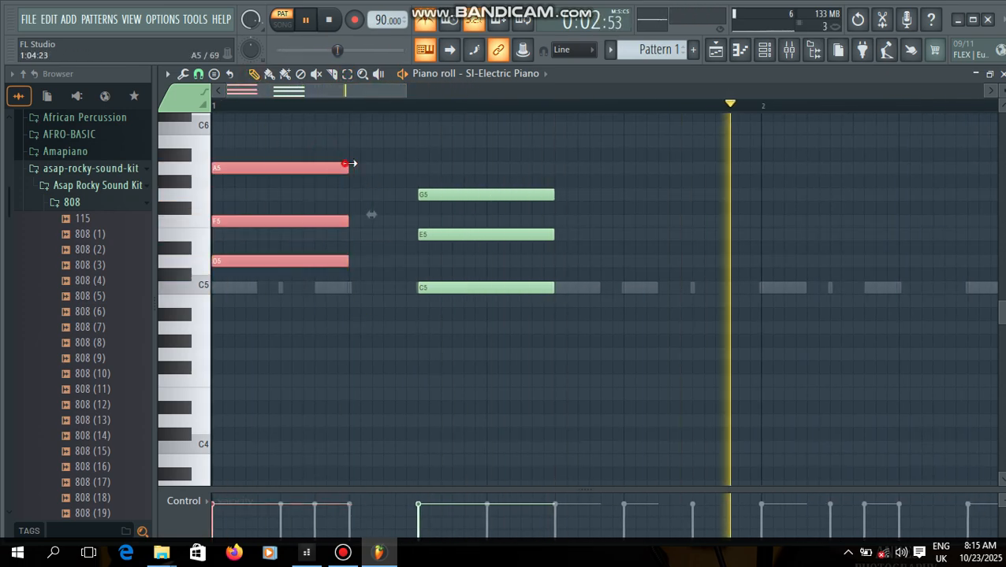
left_click_drag(345, 164, 418, 164)
left_click_drag(366, 94, 557, 92)
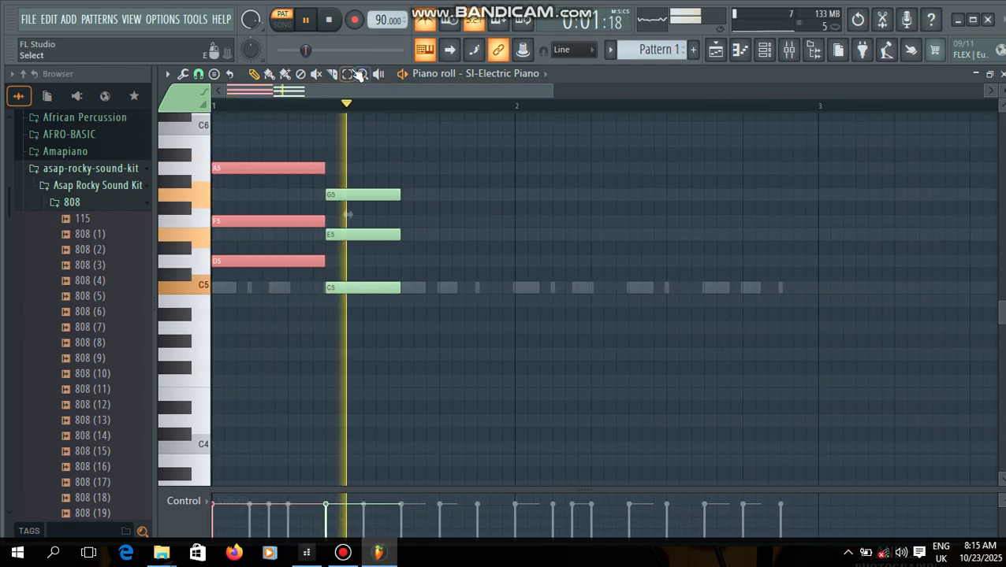
left_click_drag(389, 124, 406, 364)
left_click_drag(401, 195, 515, 204)
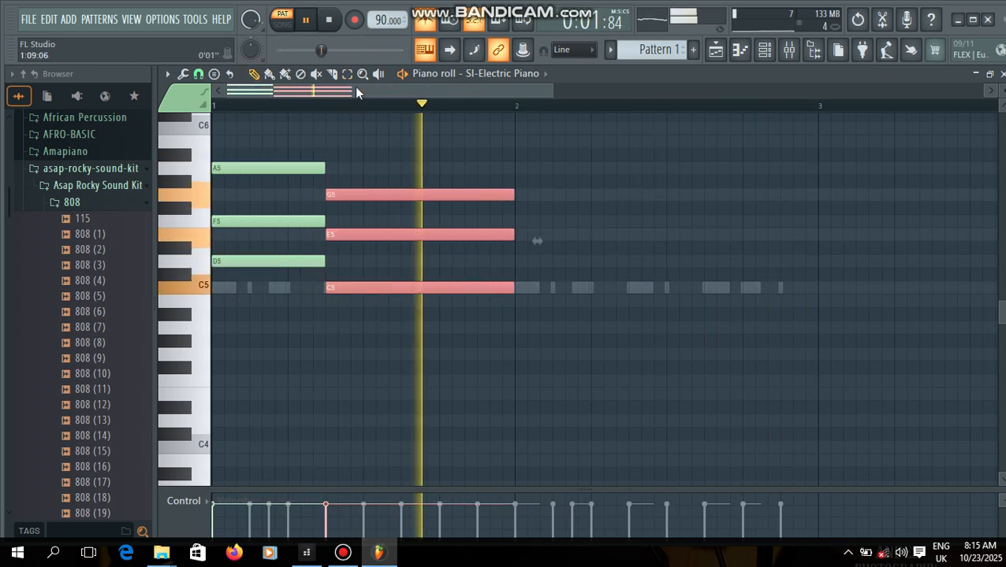
- Choose a coarser note snapping and add a six-step chord of A#4, D5 and F5 at the start of bar 2
left_click(259, 167)
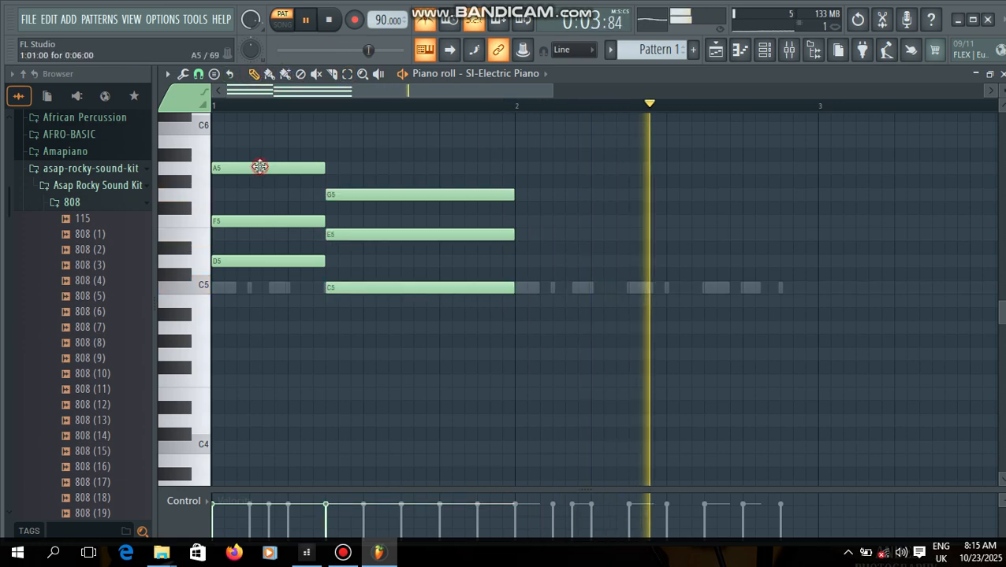
left_click(523, 316)
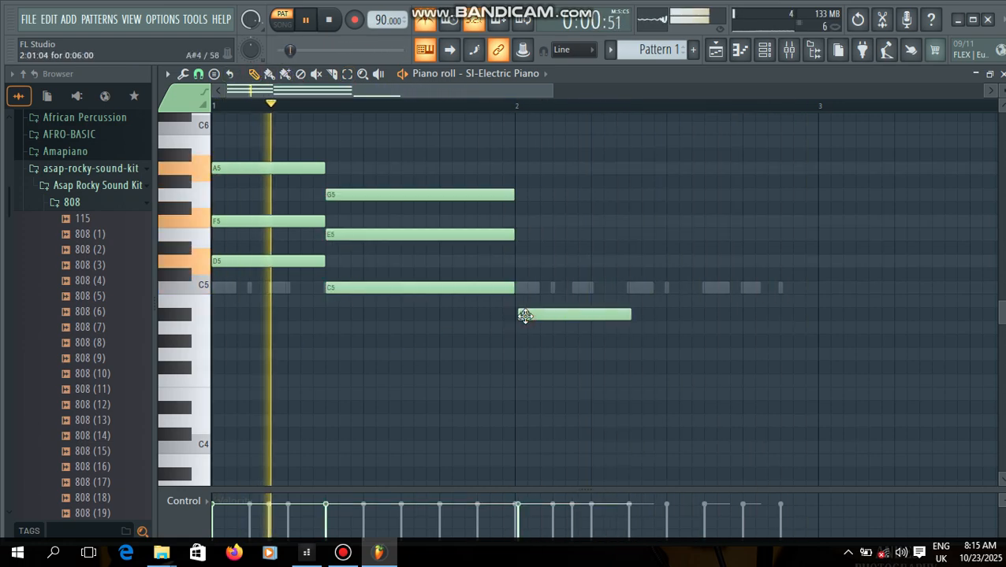
left_click(198, 73)
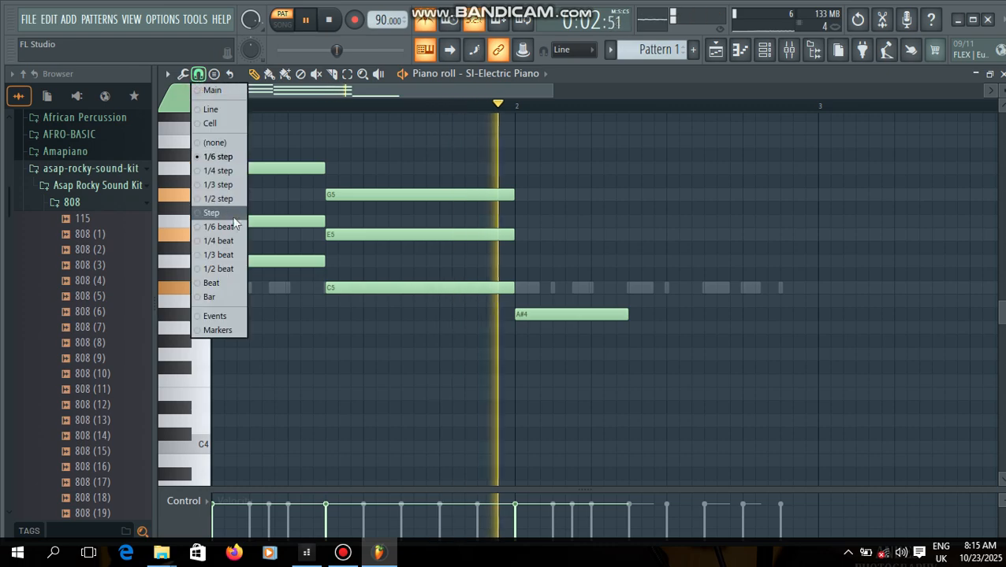
left_click(231, 225)
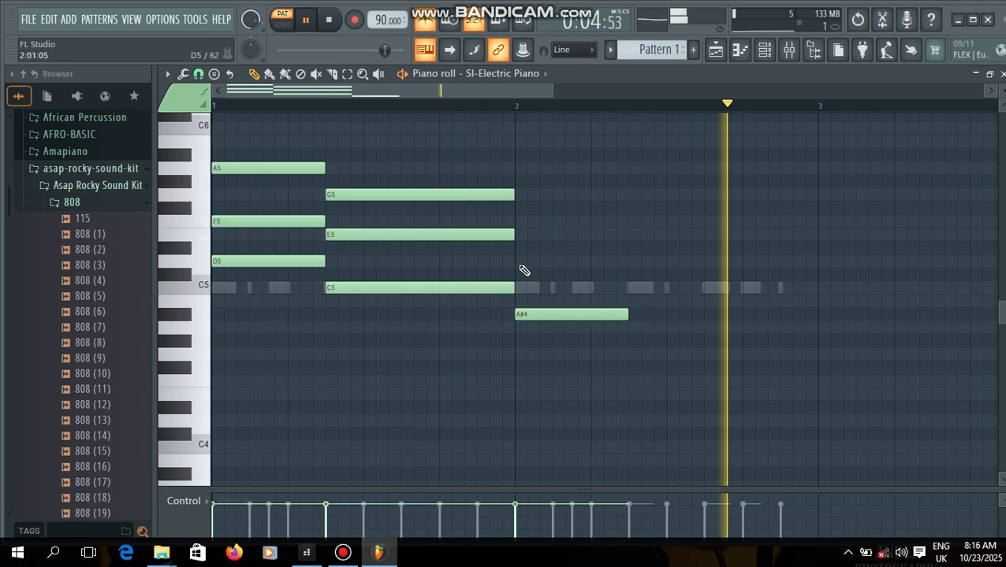
left_click(533, 261)
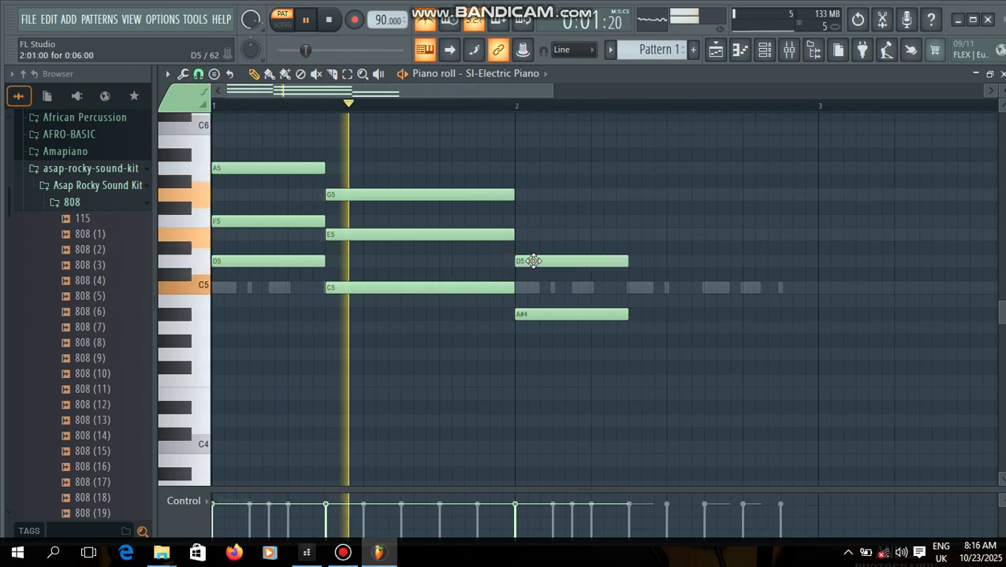
left_click(523, 221)
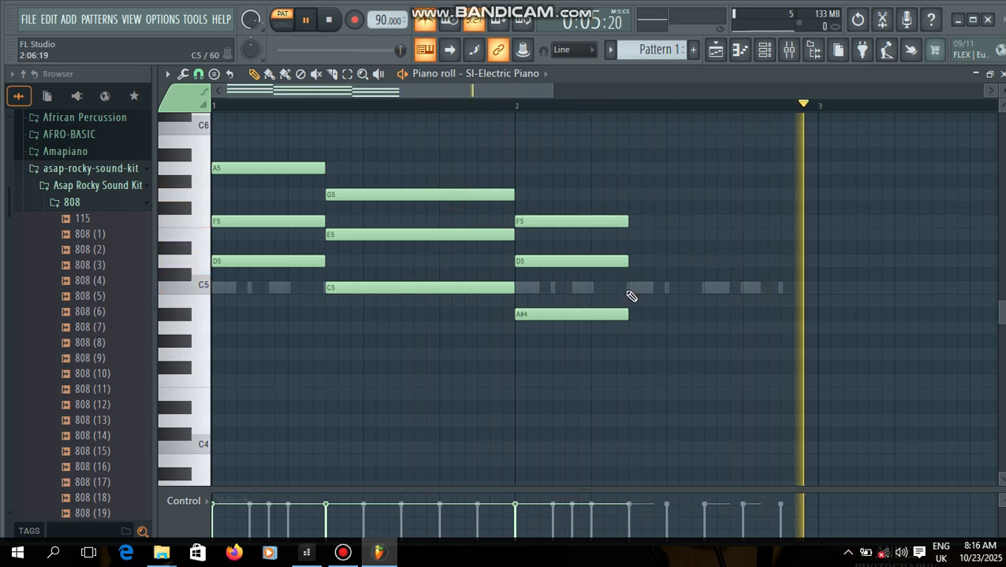
- Add a chord of C5, E5 and G5 from step 7 to the end of bar 2
left_click(628, 288)
left_click(628, 235)
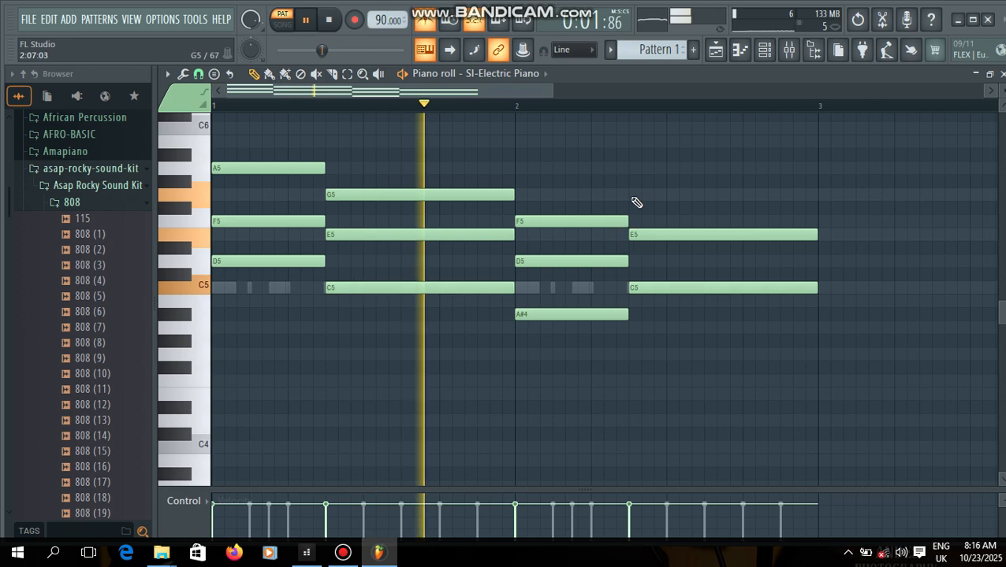
left_click(632, 195)
- Stop playback, raise the middle note of all four chords by one octave, and play the pattern again
left_click(347, 73)
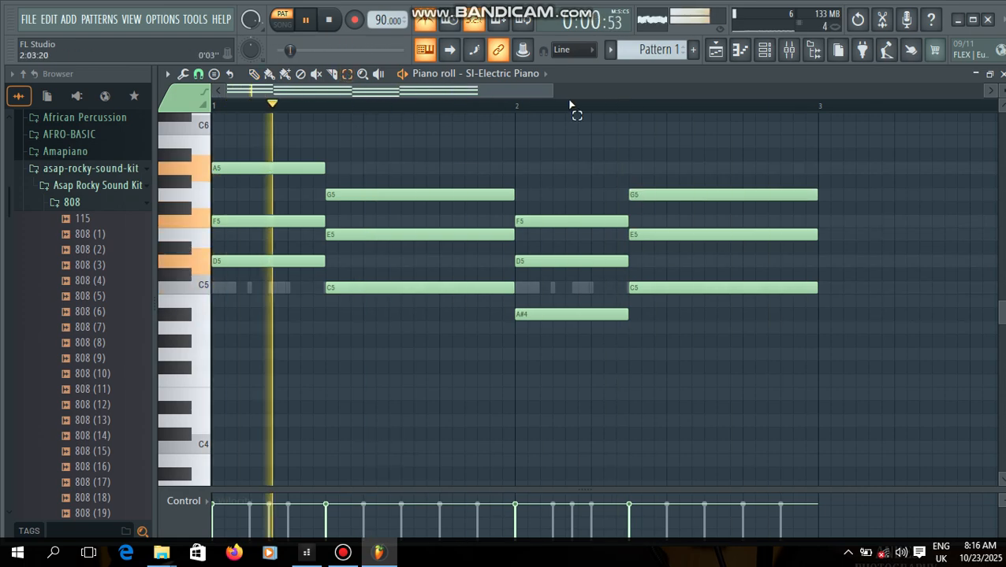
left_click_drag(478, 89, 699, 92)
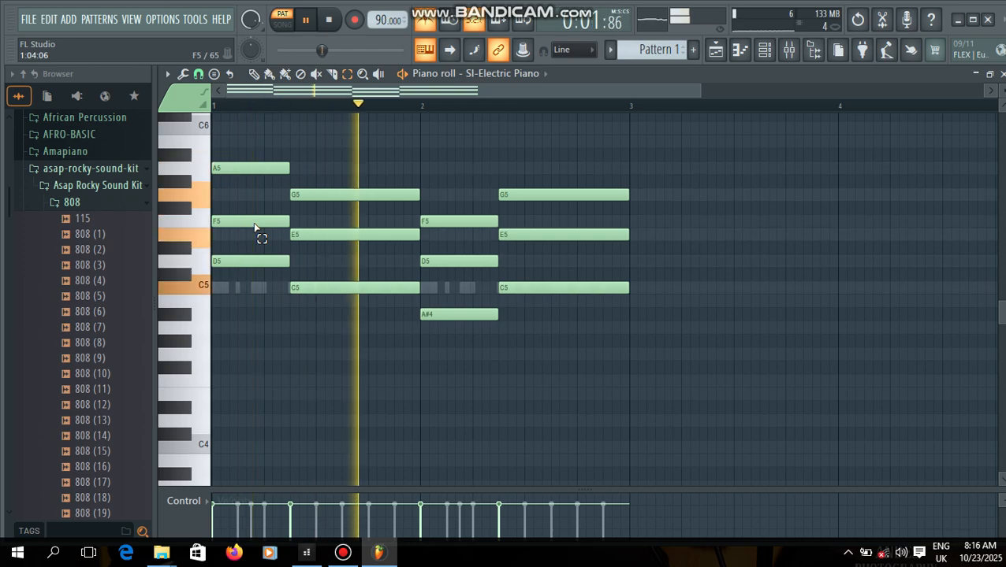
key("space")
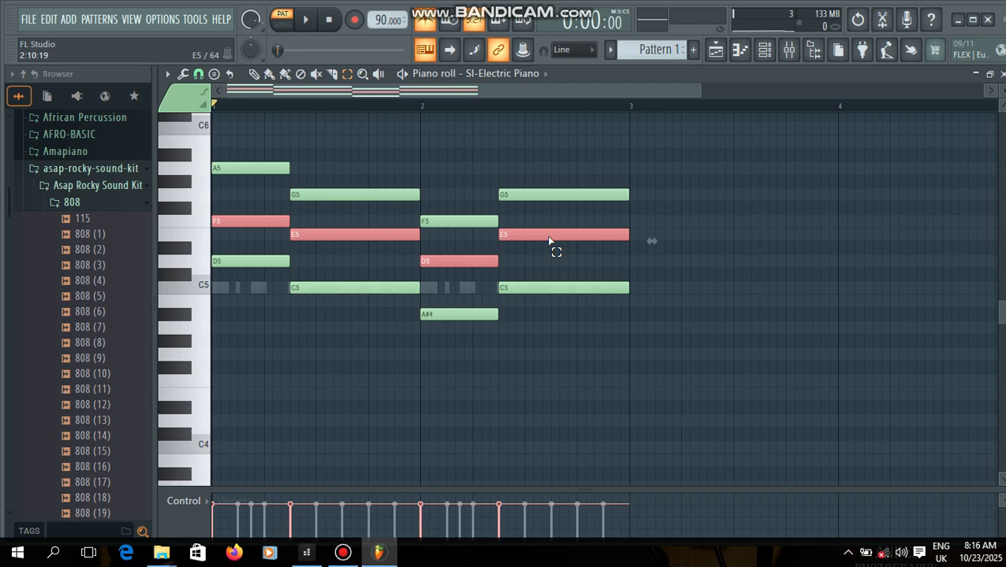
key("ctrl+Up")
scroll(575, 370, "down", 2)
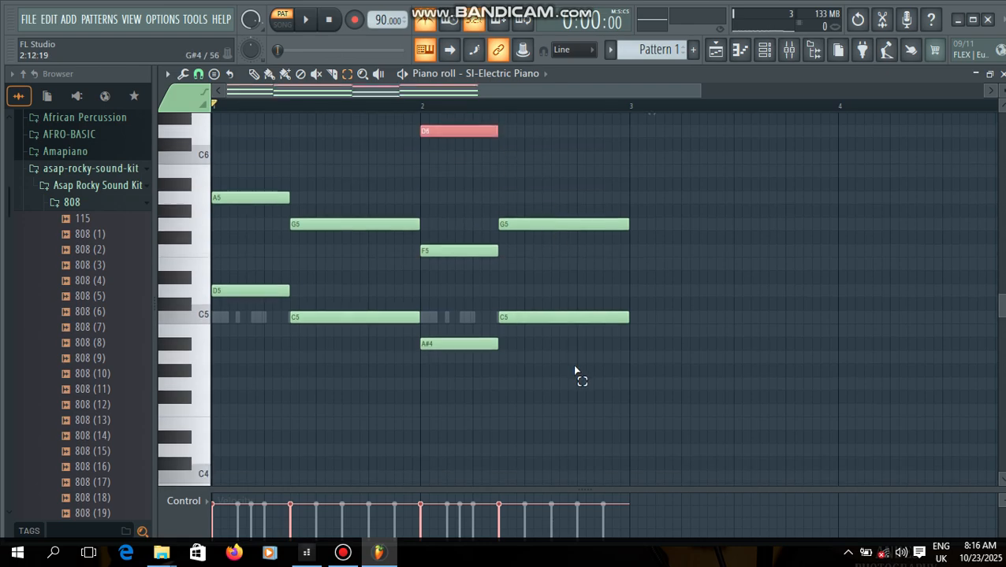
scroll(548, 350, "up", 3)
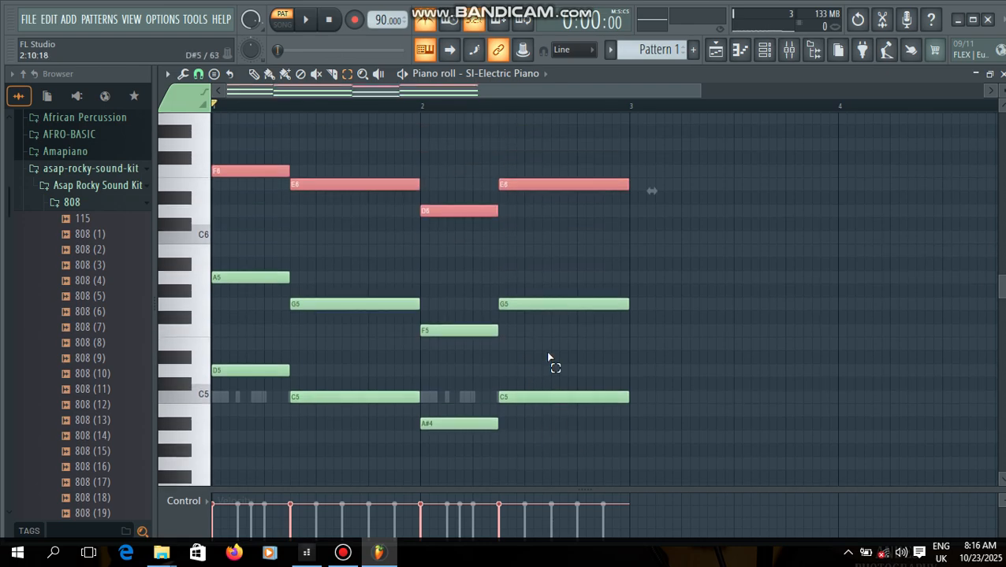
key("space")
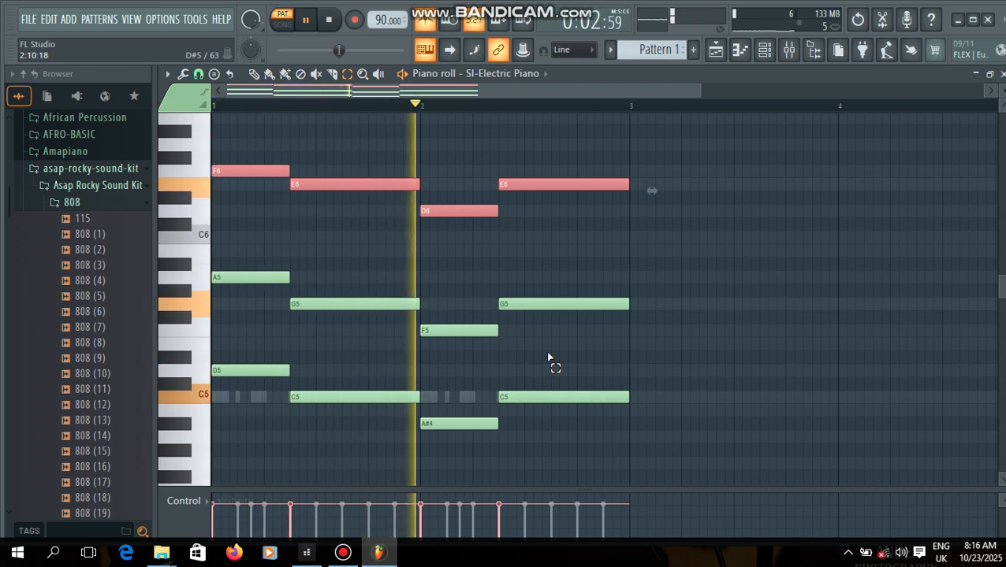
- Stop playback, duplicate the lowest note of all four chords one octave higher, and play the pattern with the notes deselected
key("space")
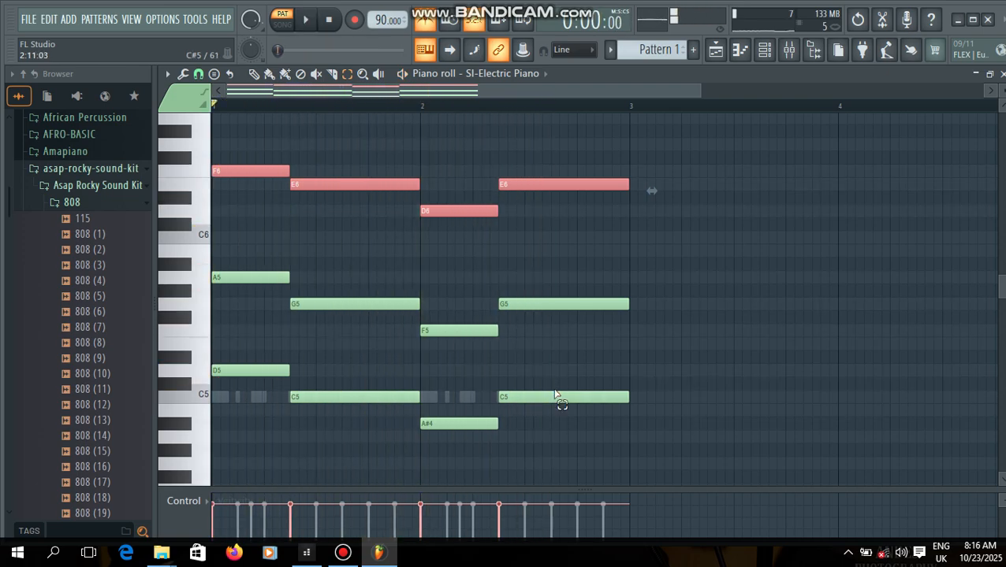
scroll(561, 406, "down", 1)
left_click_drag(704, 454, 188, 319)
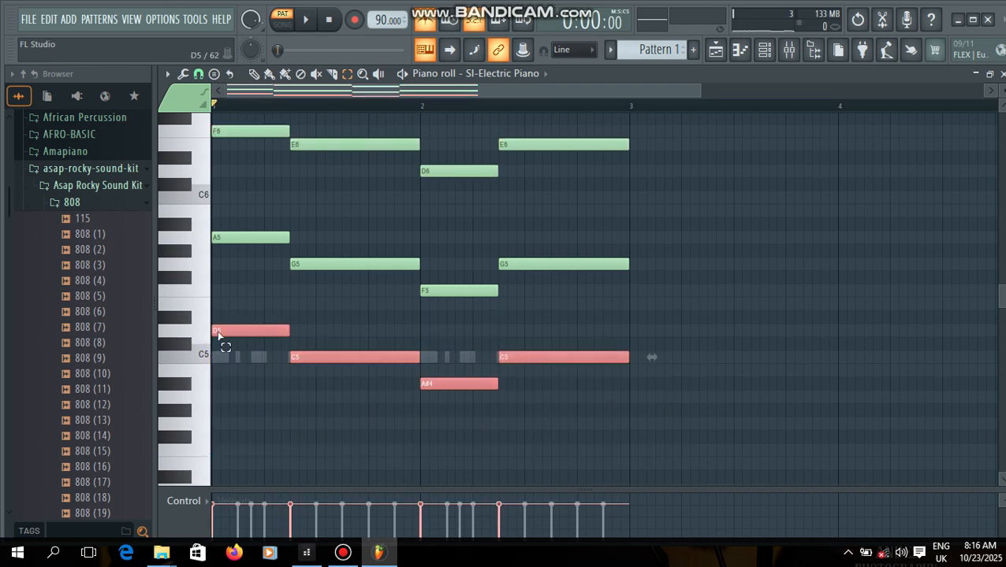
left_click_drag(703, 455, 190, 317)
scroll(331, 369, "up", 2)
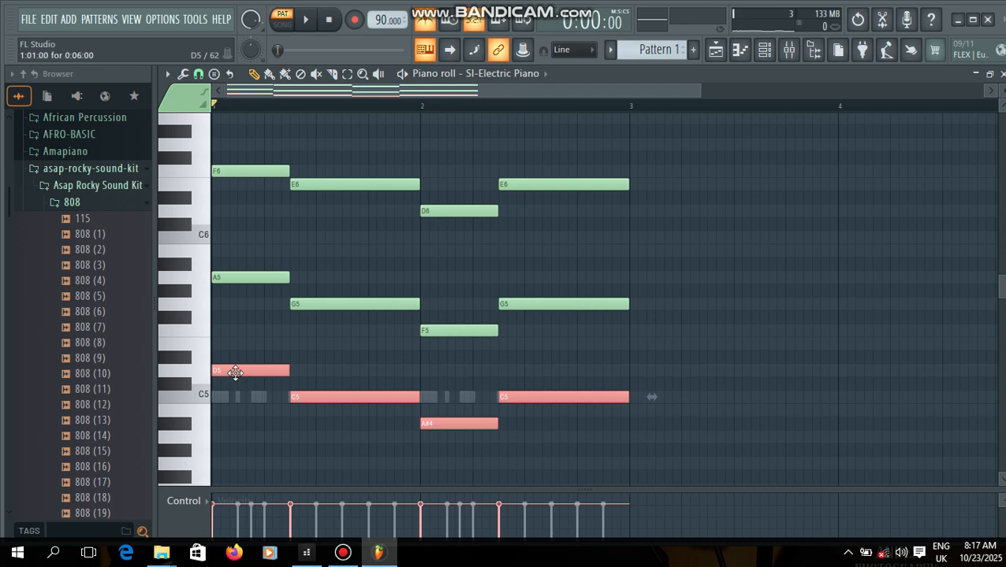
key("ctrl+Up")
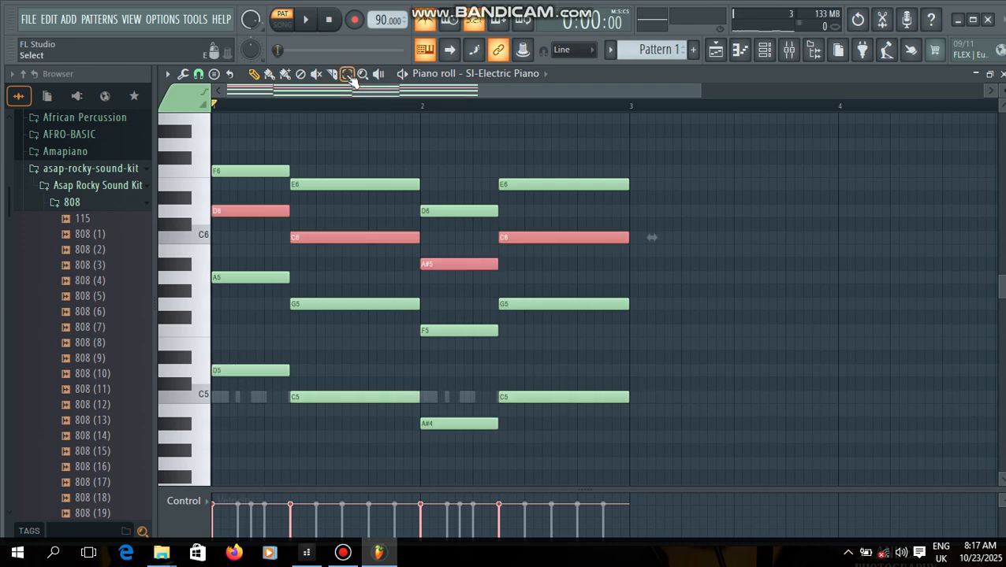
key("space")
left_click(364, 130)
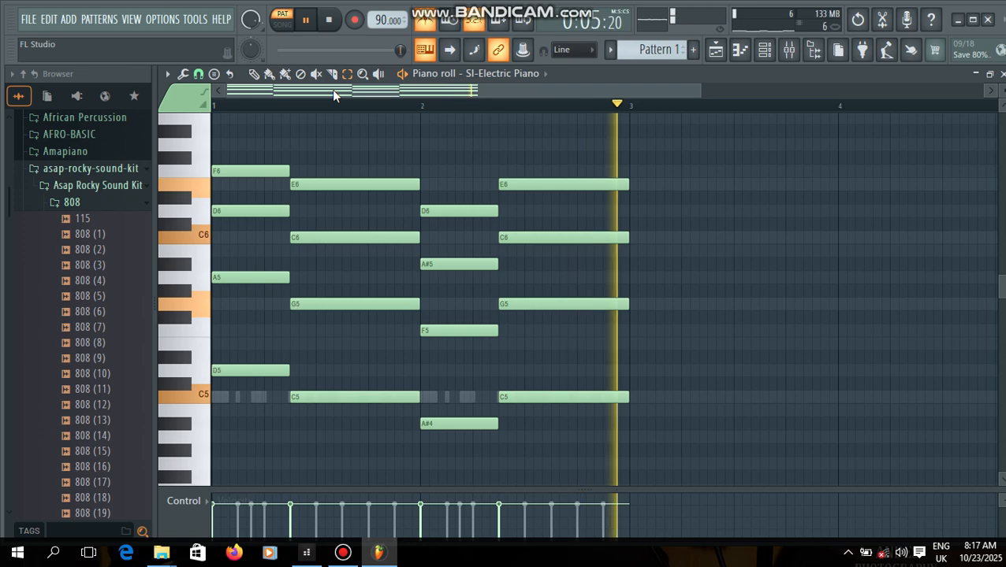
- Transpose the whole chord progression down one octave, listen to it, and stop playback
key("ctrl+Down")
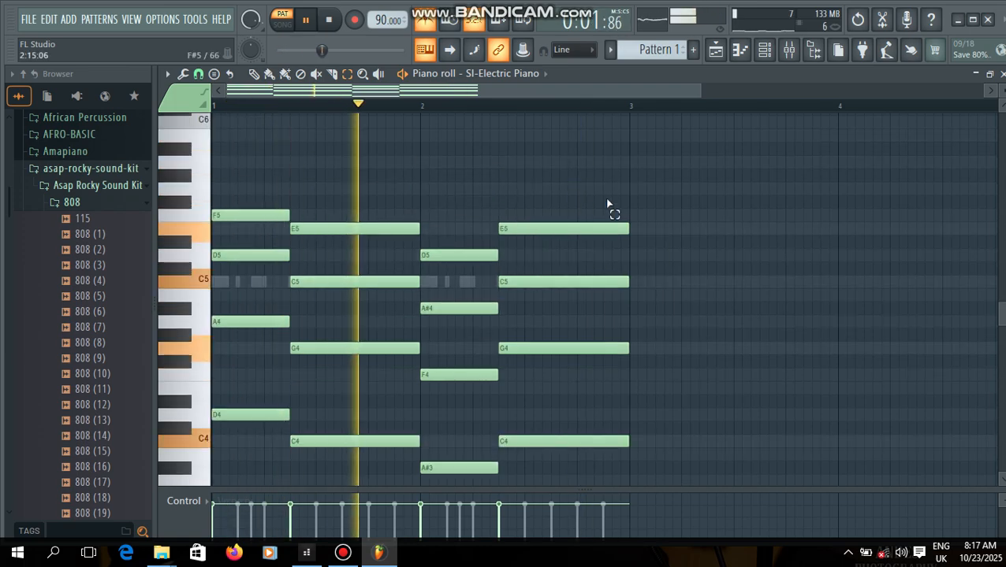
scroll(607, 203, "down", 3)
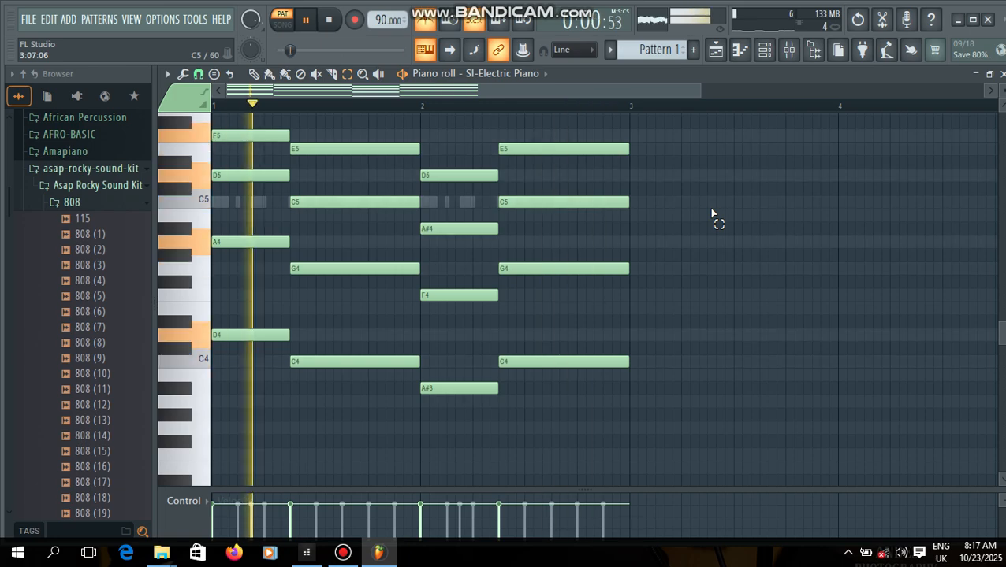
key("space")
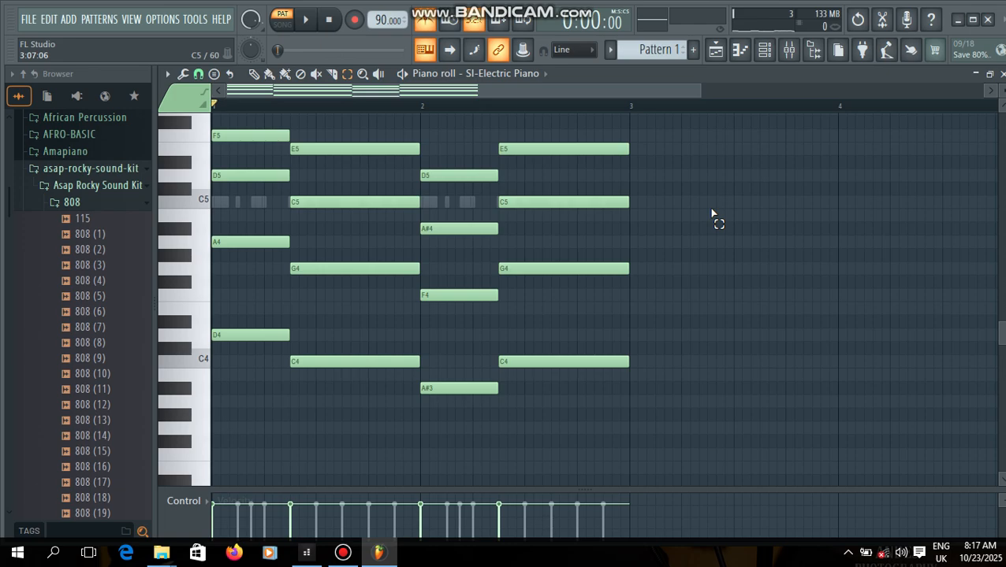
- Lower the velocity of all chord notes with level scaling, setting Multiply to 51% during playback, and accept it
key("alt+x")
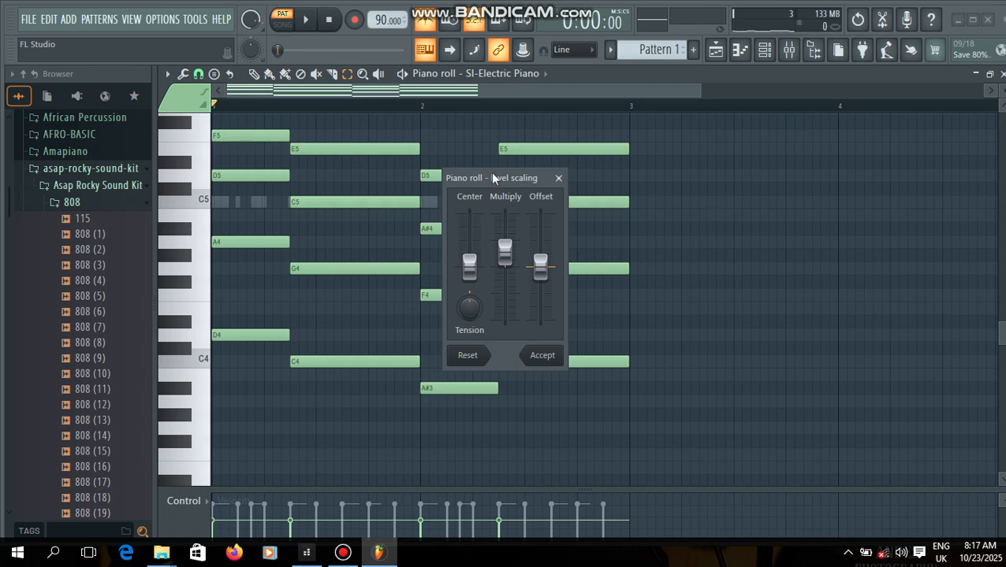
key("space")
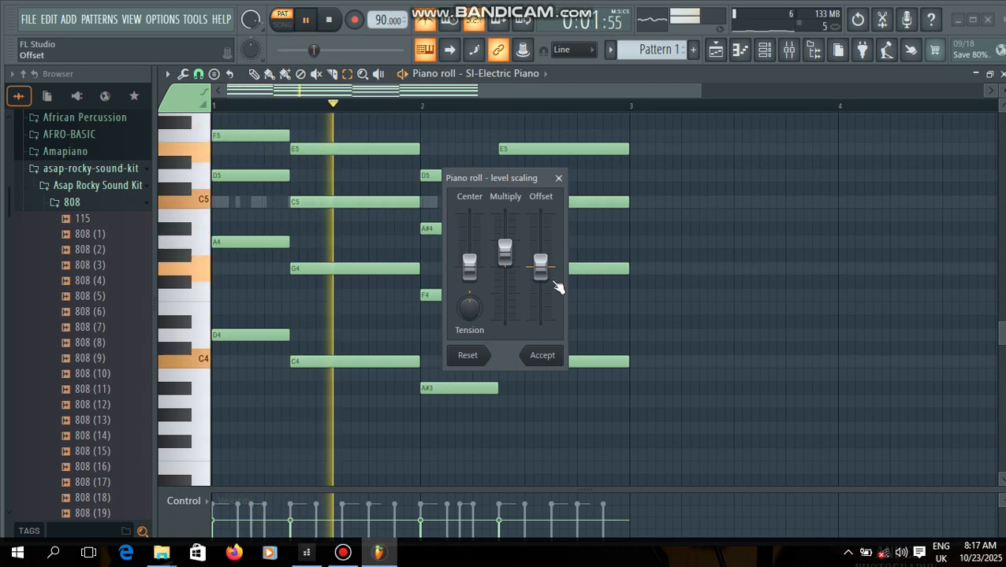
left_click_drag(506, 253, 506, 255)
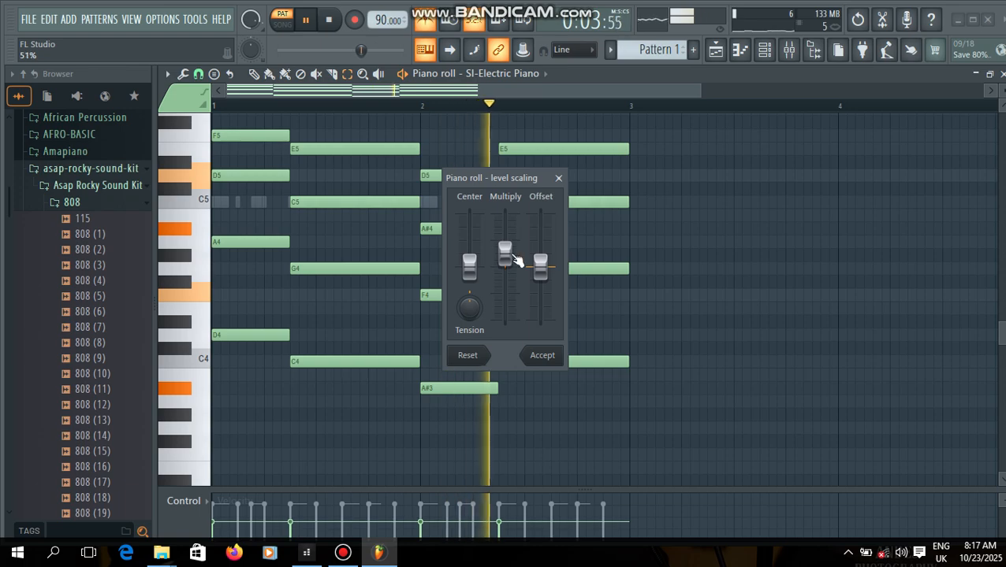
left_click(553, 357)
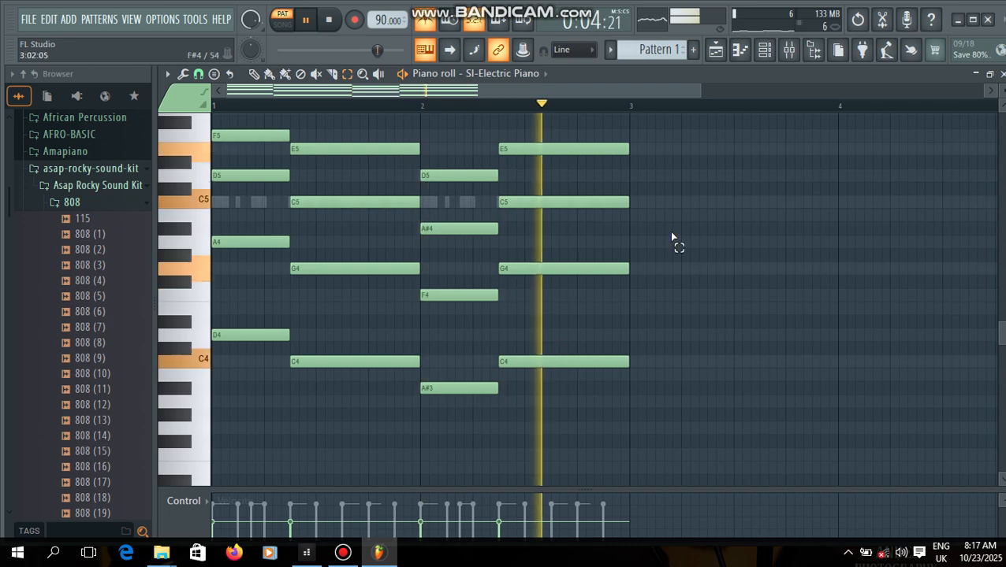
- Return to the channel rack, add a FLEX channel, and load 12-String Guitar from the General Midi Library pack
left_click(1002, 74)
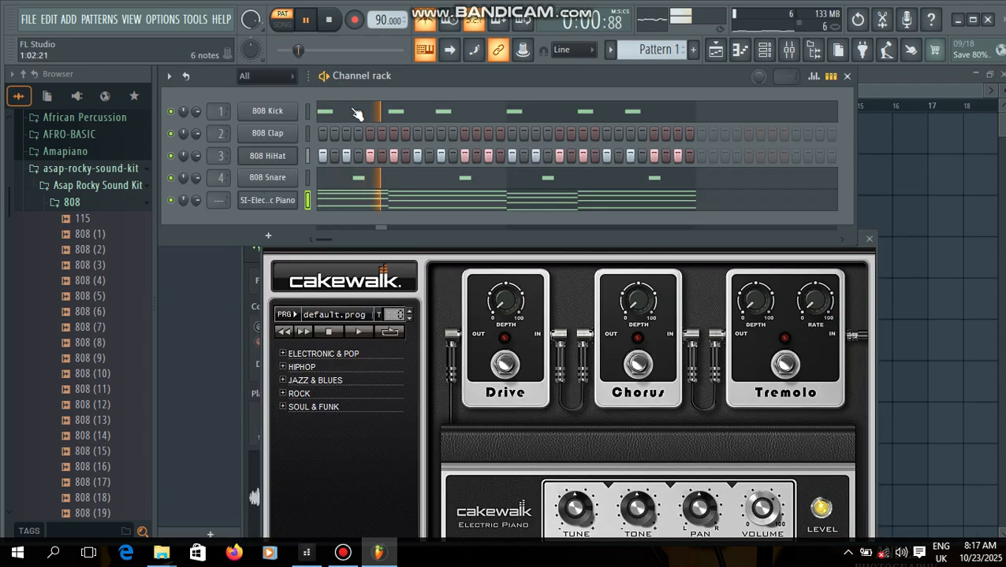
right_click(276, 136)
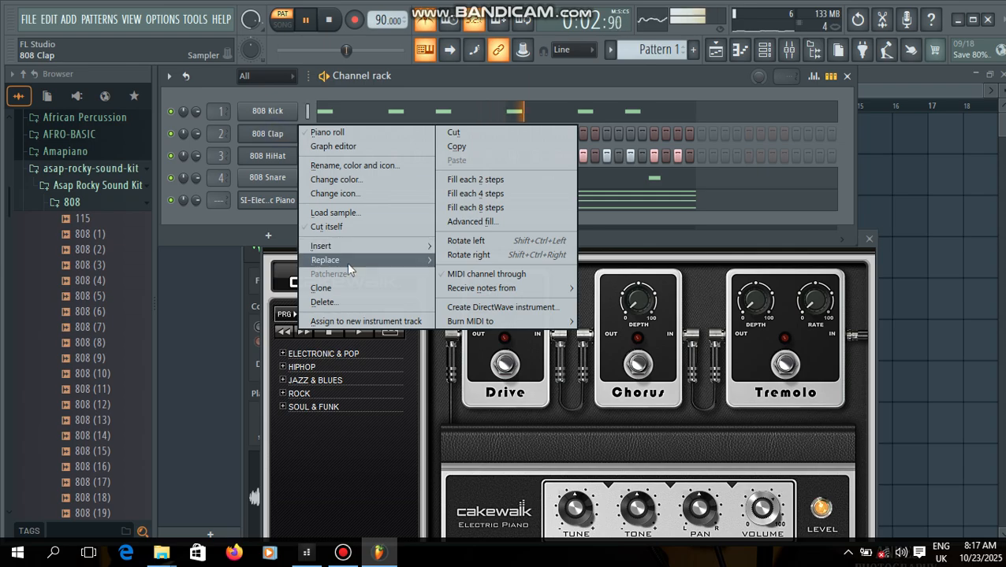
left_click(434, 84)
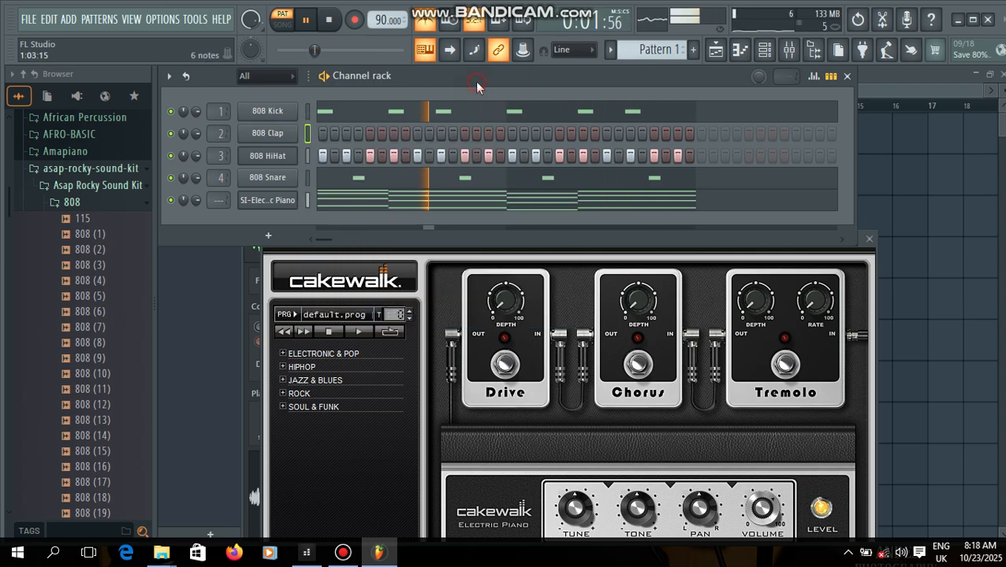
left_click(268, 238)
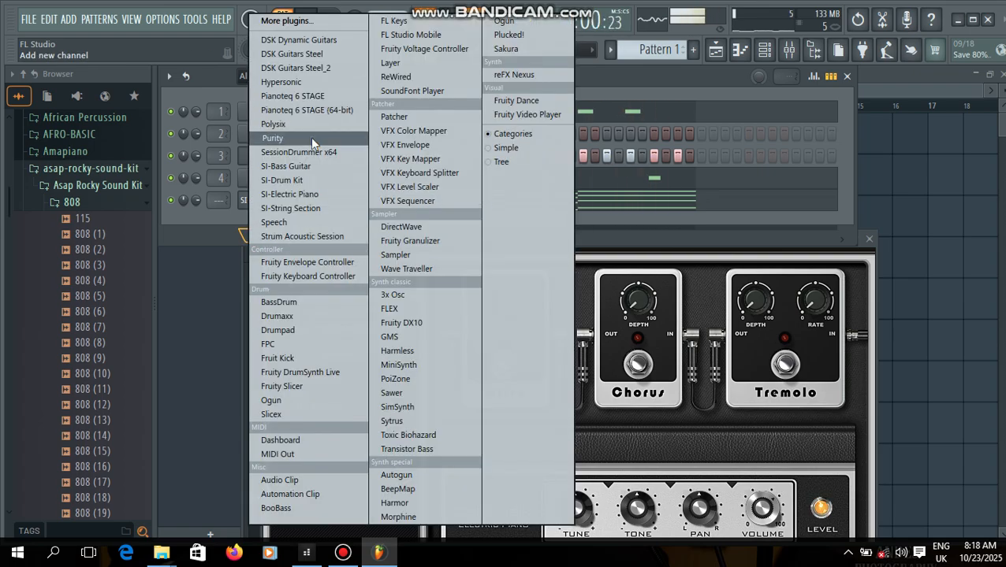
left_click(401, 310)
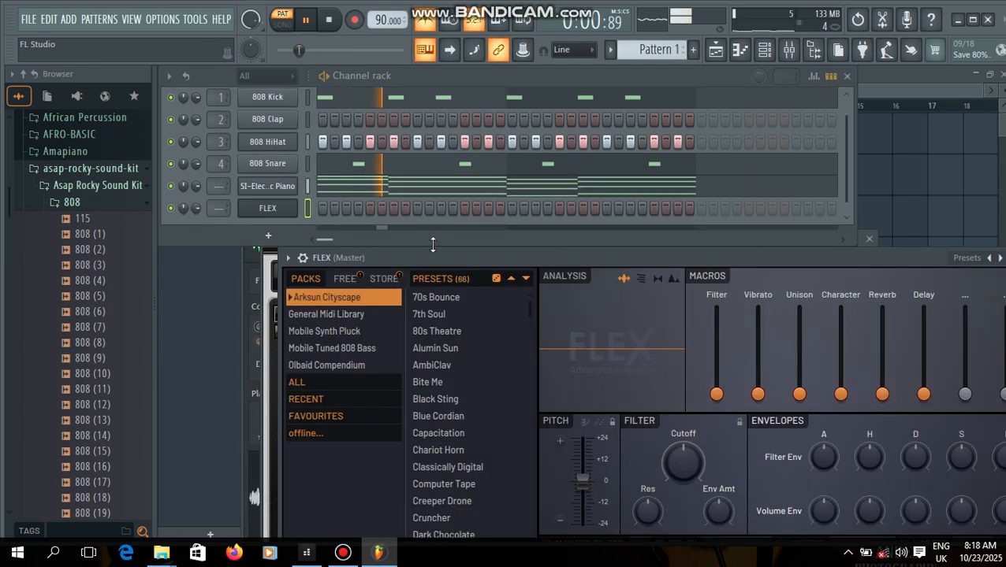
left_click_drag(455, 254, 352, 193)
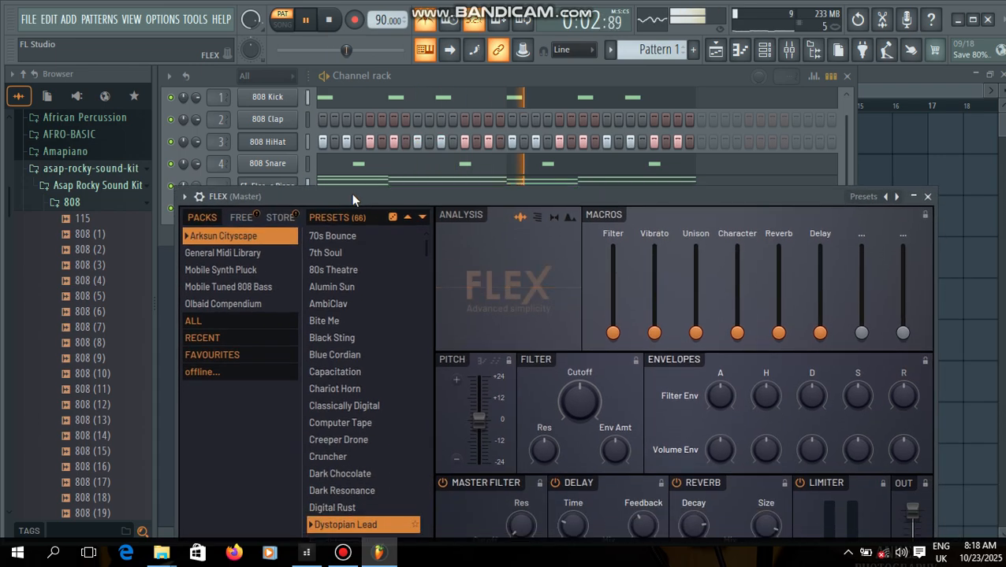
left_click(222, 253)
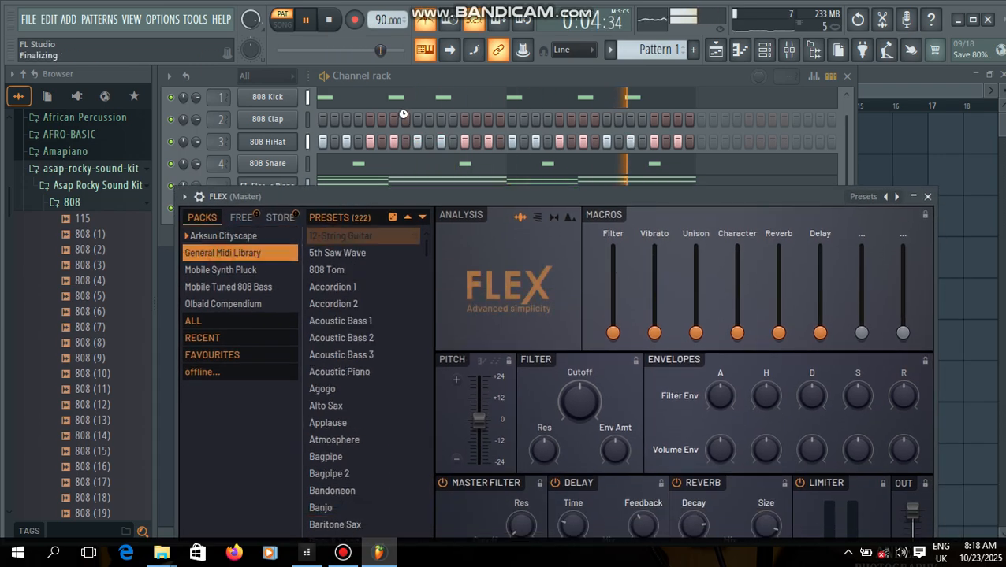
- Open the piano roll of the 12-String Guitar channel with 1/6 beat snapping and audition the C5 key
left_click(413, 77)
right_click(275, 208)
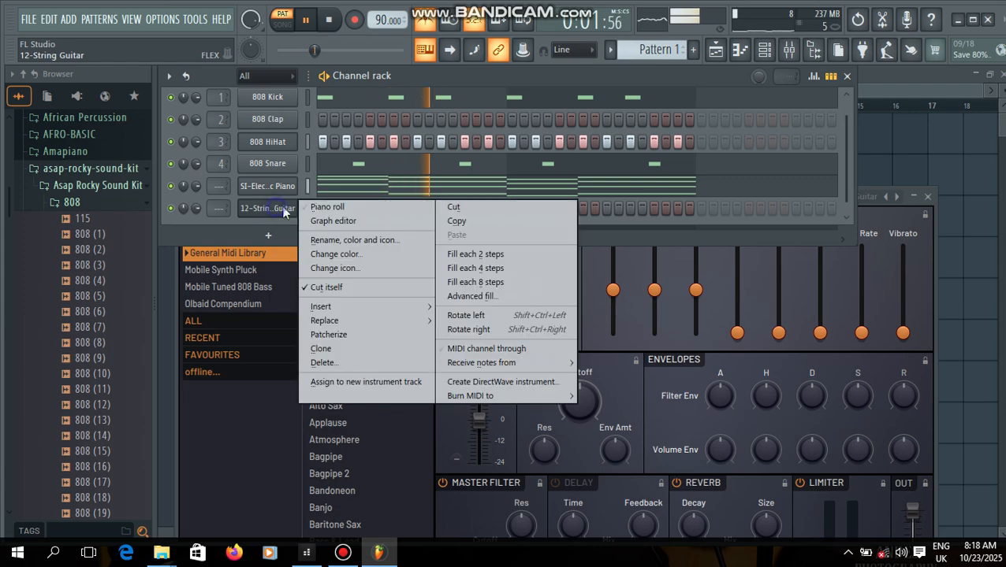
left_click(327, 207)
left_click(198, 73)
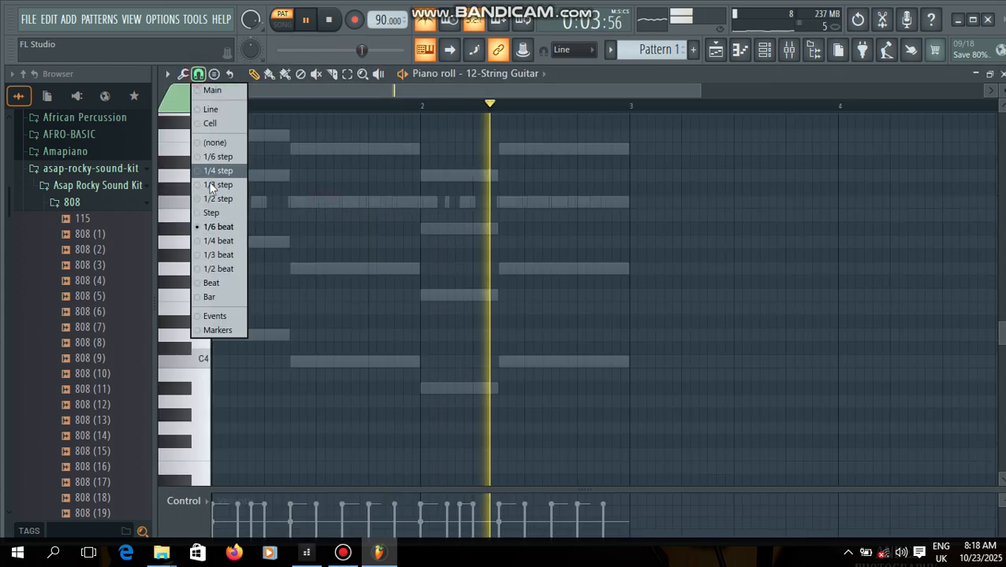
left_click(218, 228)
left_click(207, 202)
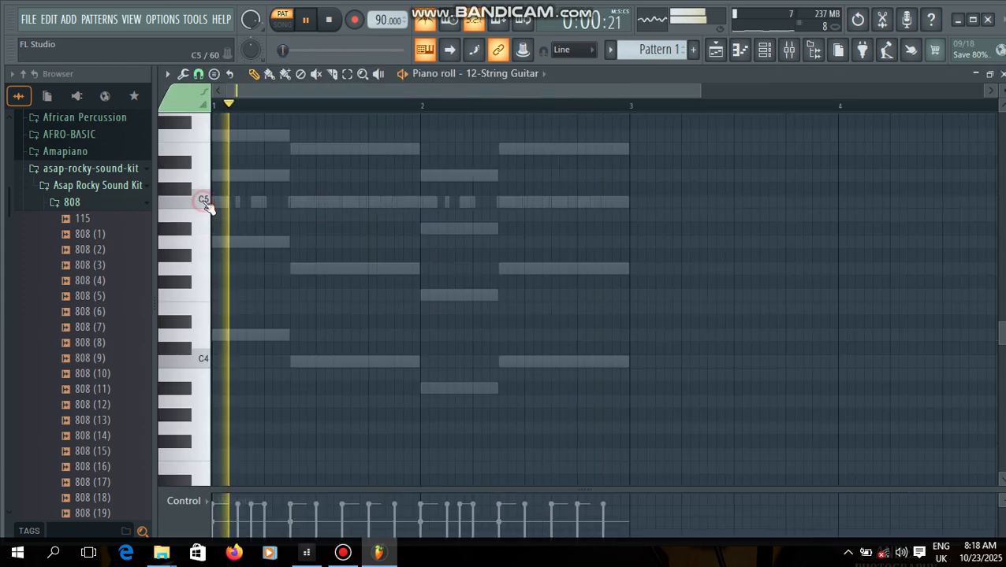
- Add a D5 guitar note at the start of bar 1 and shorten it to two steps
scroll(249, 276, "up", 3)
scroll(249, 280, "down", 3)
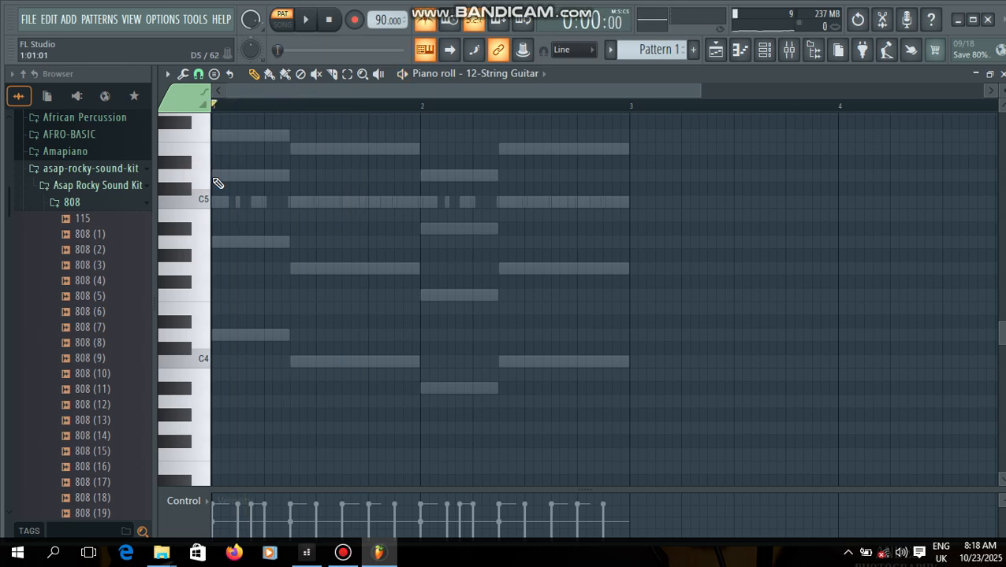
key("space")
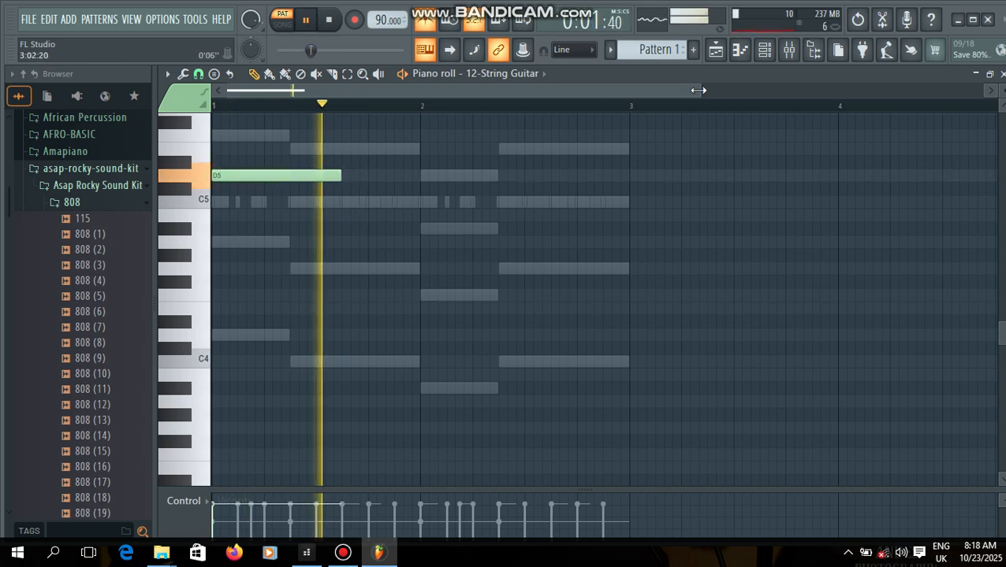
left_click_drag(698, 90, 513, 90)
key("space")
left_click_drag(575, 175, 319, 180)
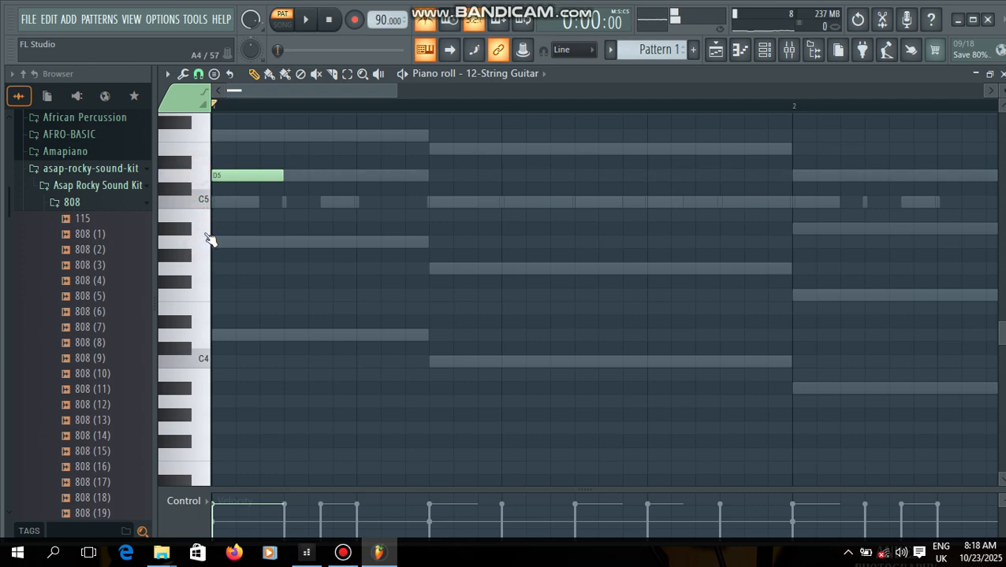
- Try the opening guitar note at A4 with a C5 at step 3, then remove the C5 and return the opening note to D5
left_click_drag(224, 177, 221, 245)
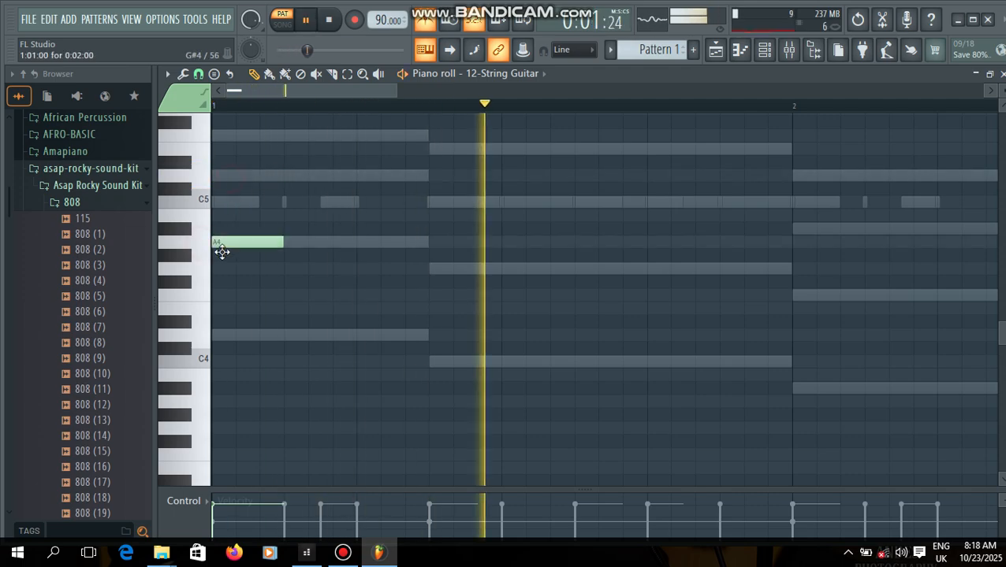
scroll(252, 265, "down", 3)
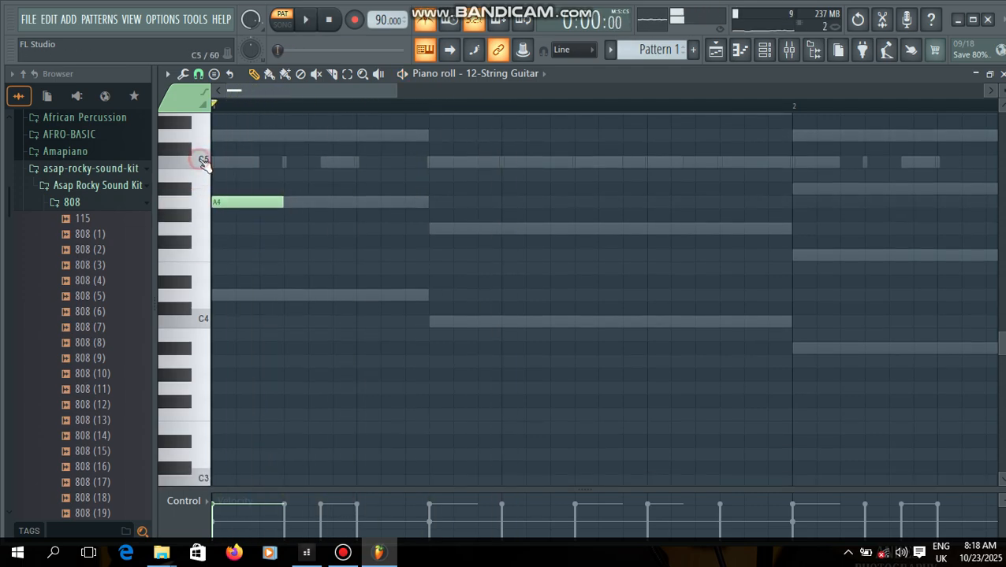
scroll(308, 197, "up", 3)
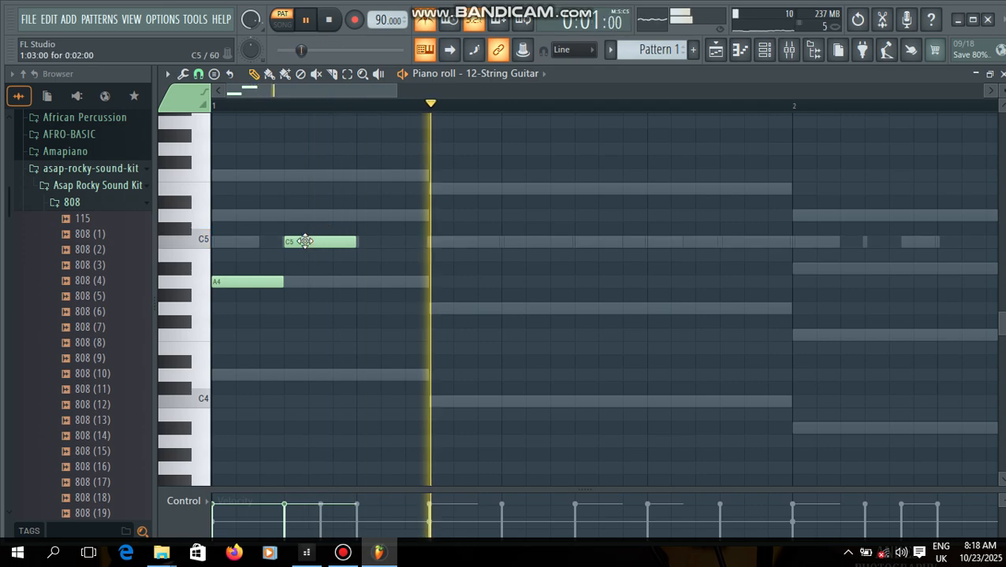
left_click_drag(309, 241, 285, 240)
right_click(276, 245)
key("space")
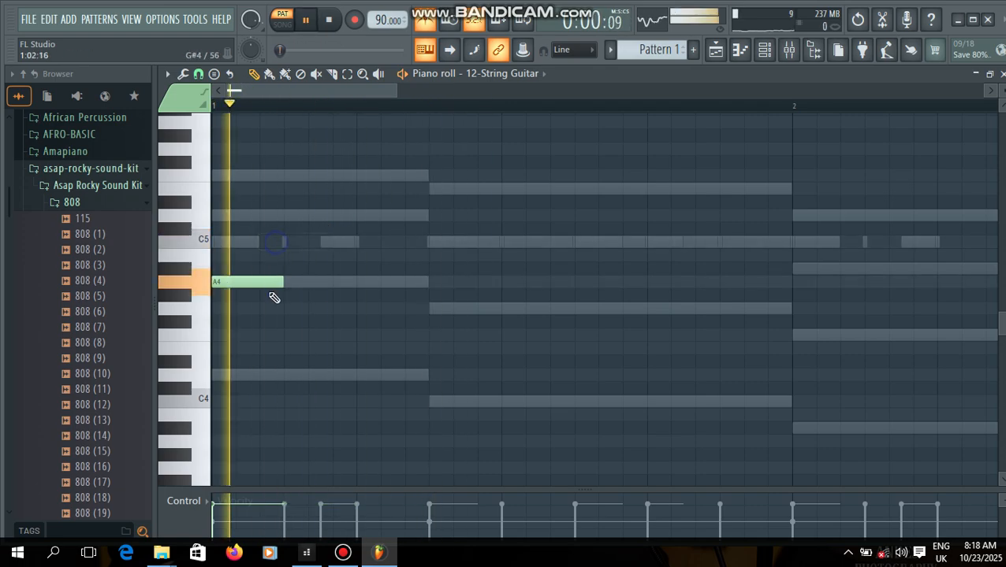
key("space")
left_click(201, 284)
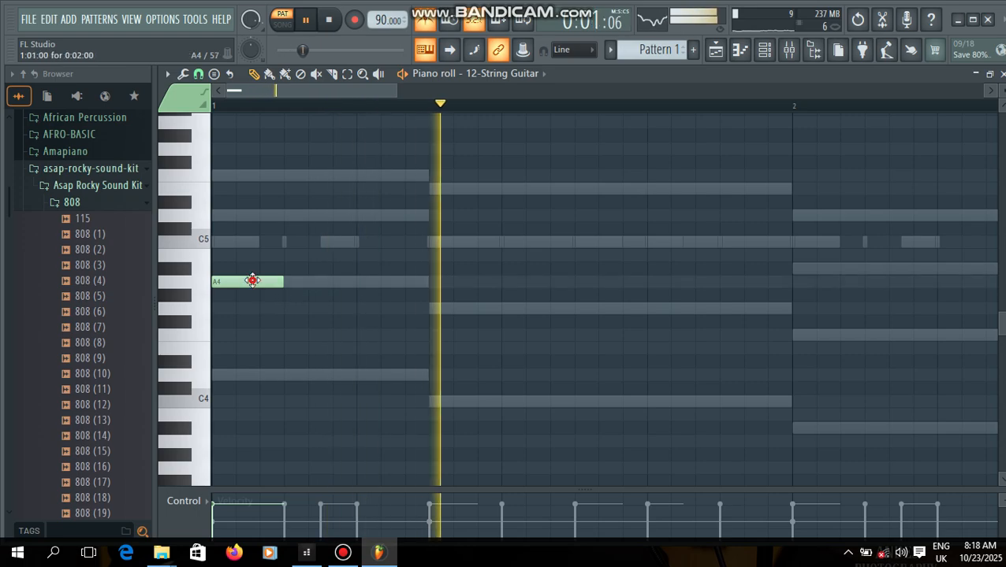
left_click_drag(254, 281, 248, 221)
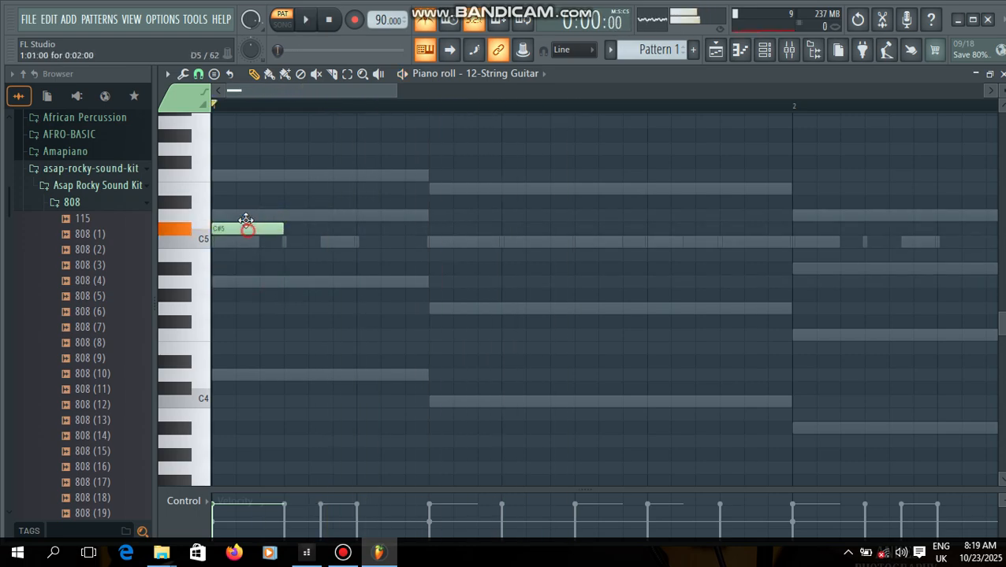
- Add a two-step F5 note at step 3 of bar 1, removing the misplaced F5, and play the guitar melody
key("space")
left_click(359, 177)
key("space")
right_click(385, 175)
key("space")
key("space")
left_click(287, 176)
key("space")
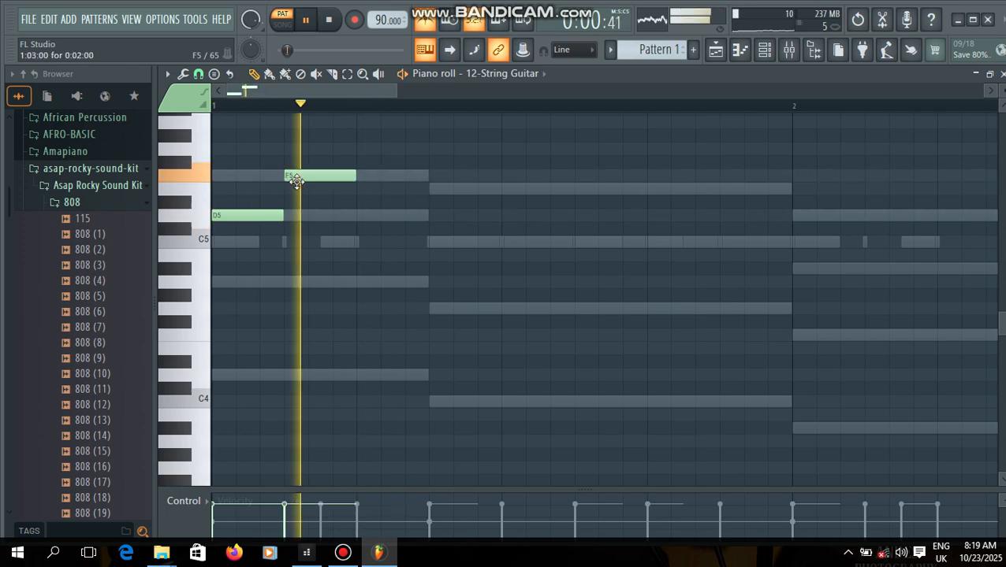
scroll(311, 189, "up", 1)
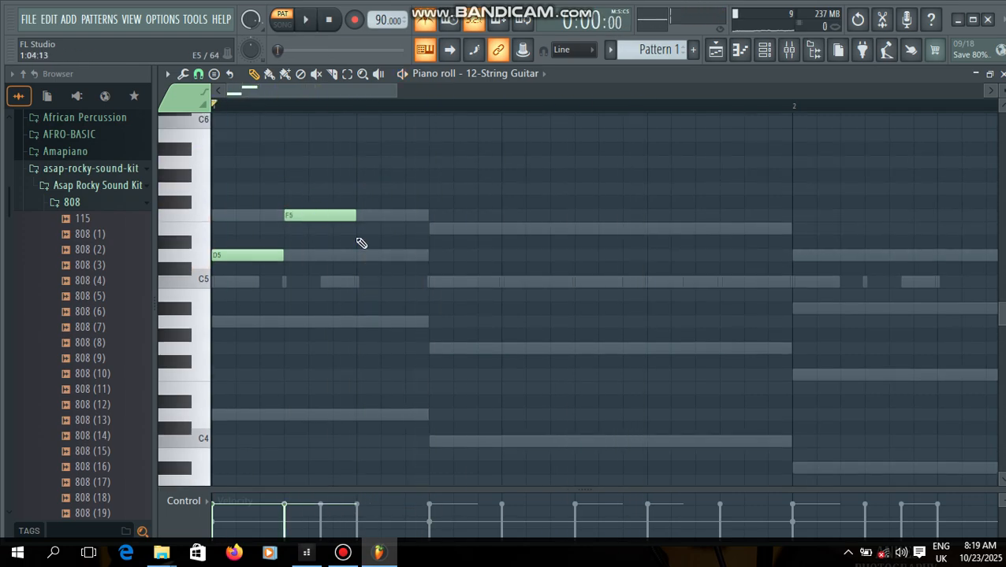